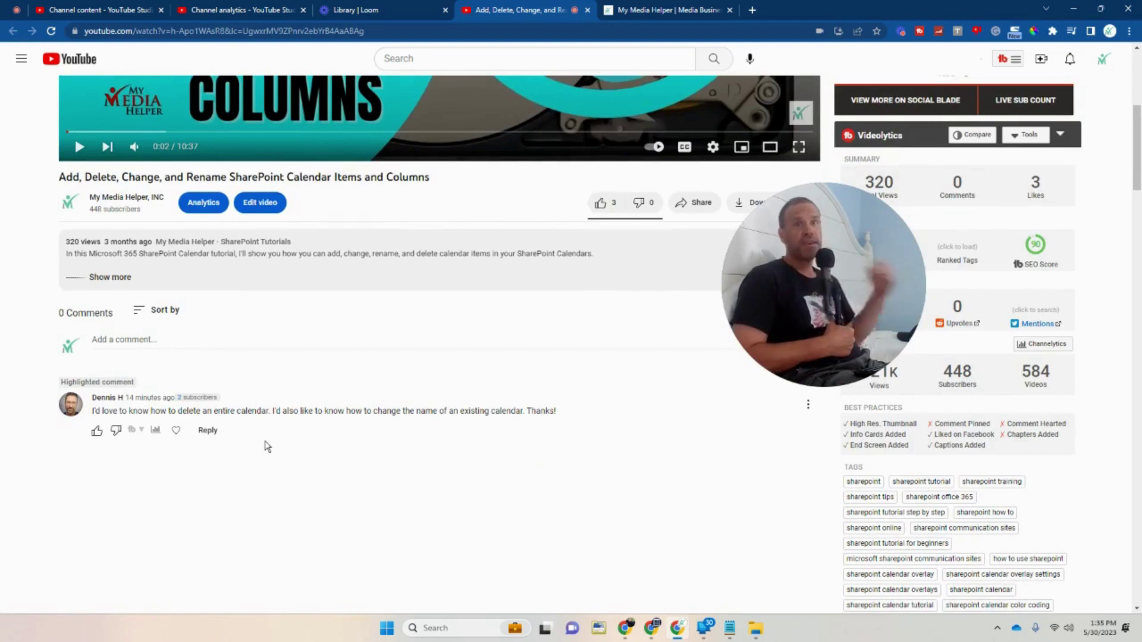
- Open Microsoft 365 in a new browser tab and launch SharePoint from its app list
left_click(754, 11)
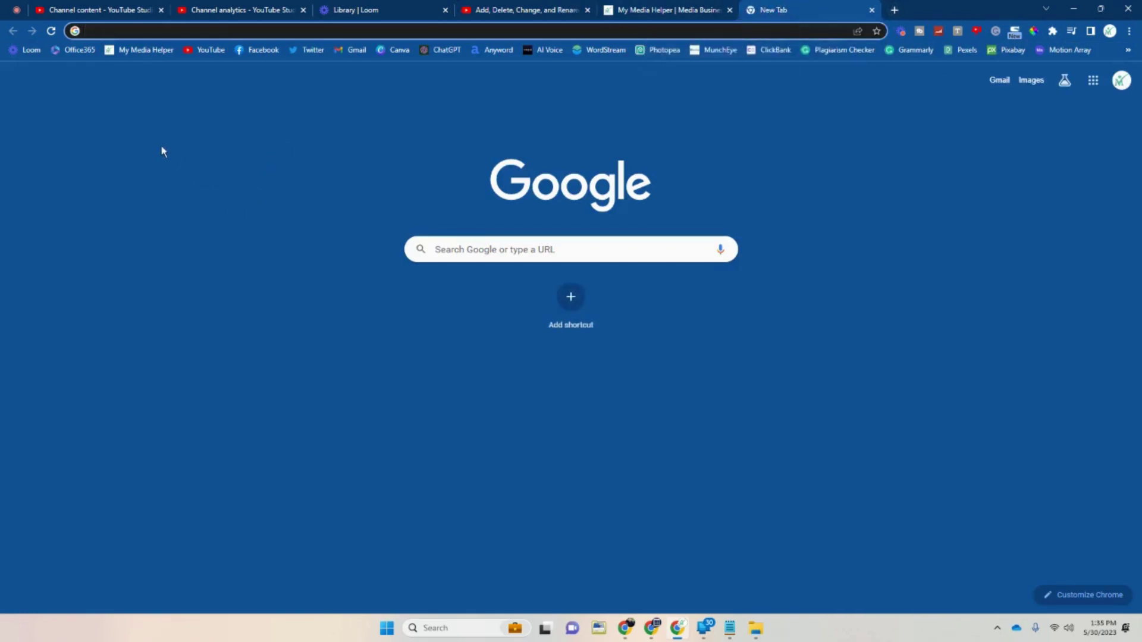
left_click(75, 51)
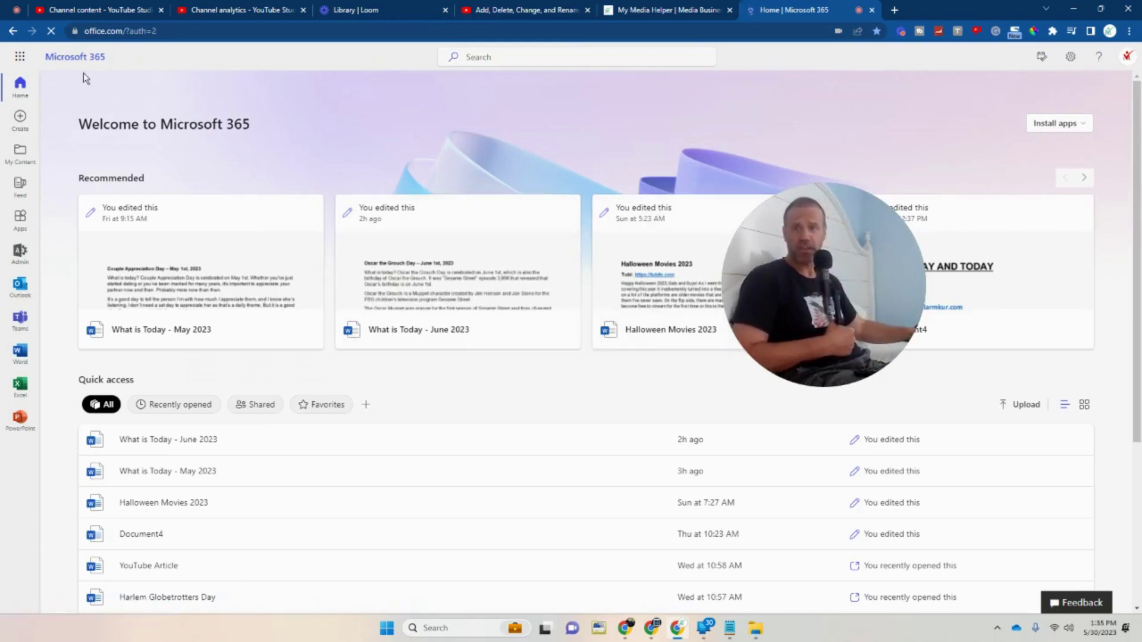
left_click(20, 59)
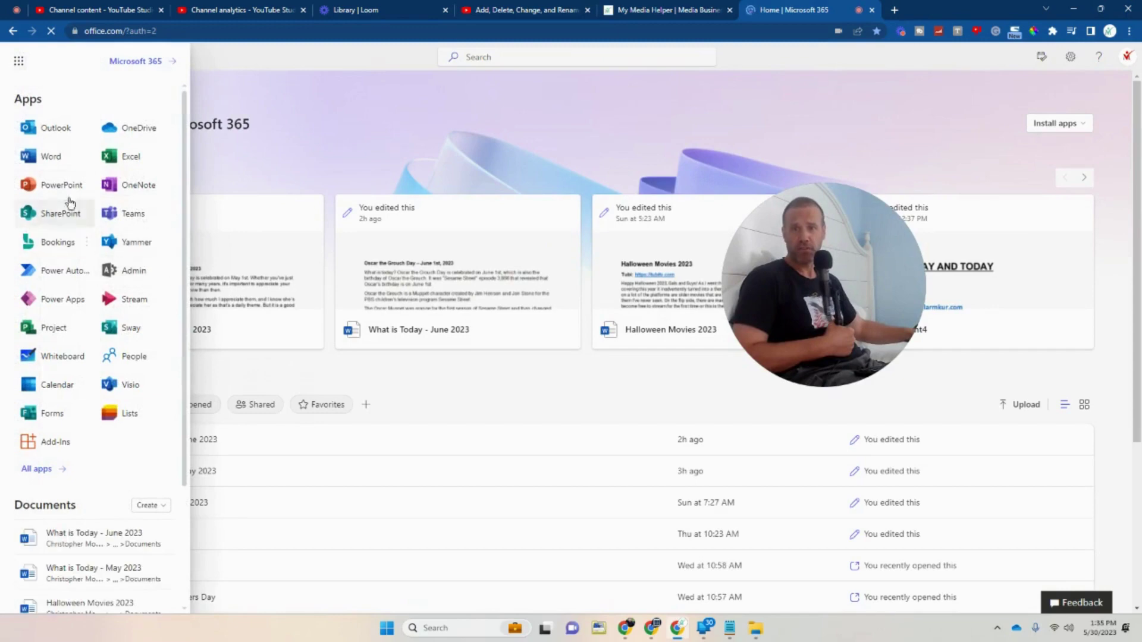
left_click(60, 214)
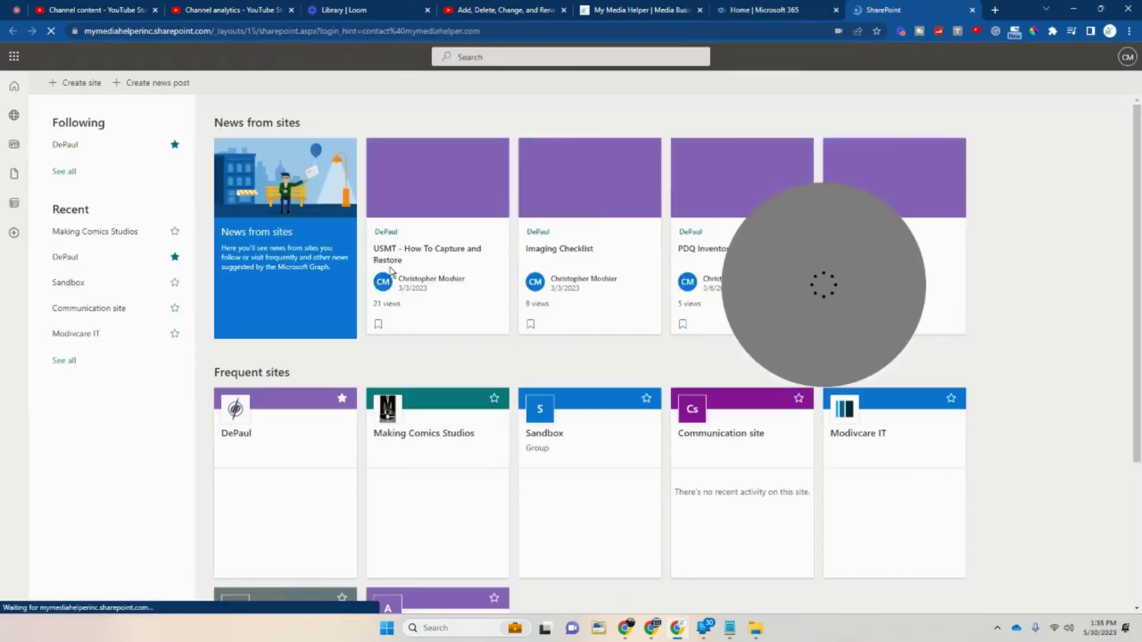
- Open the Sandbox site from the frequent sites and go to its site contents
left_click_drag(870, 292, 198, 224)
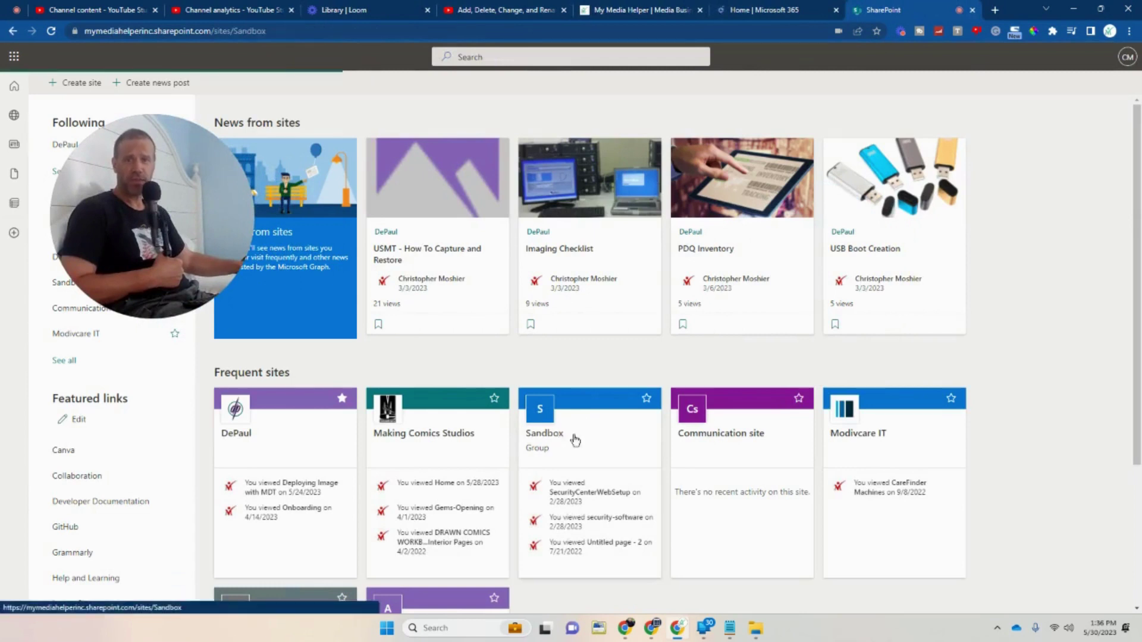
left_click(553, 432)
left_click_drag(144, 189, 941, 251)
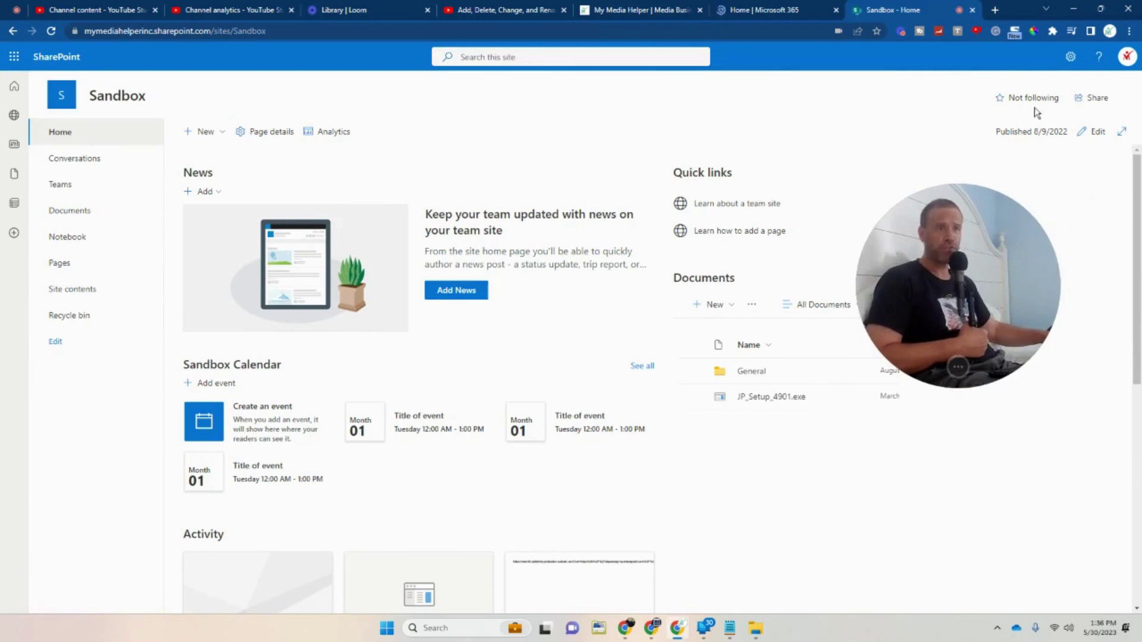
left_click(1072, 56)
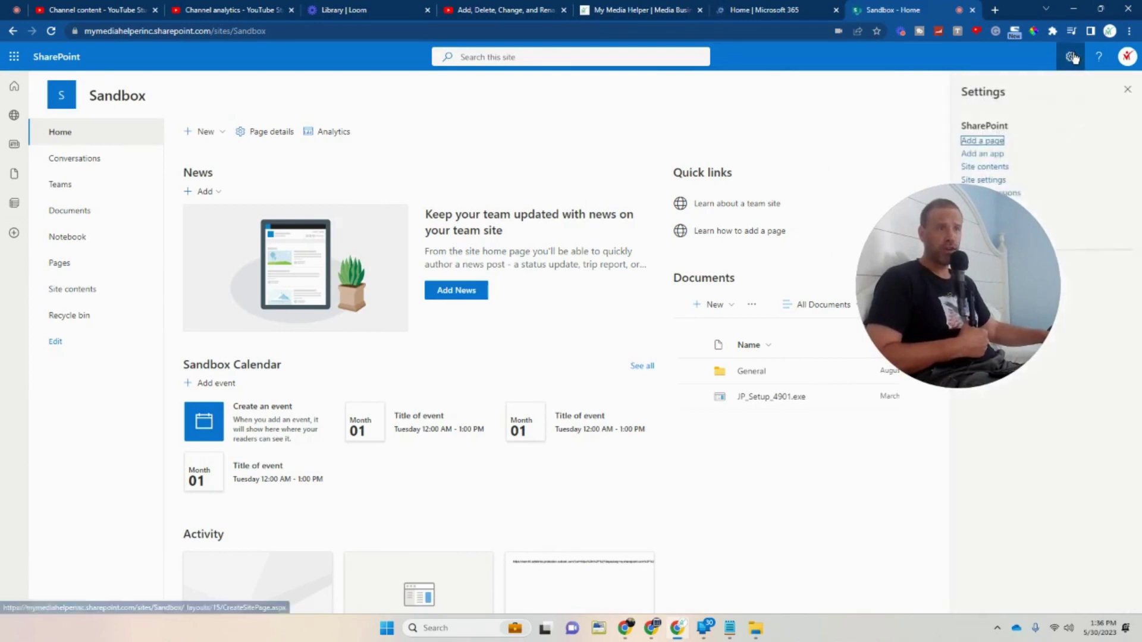
left_click_drag(943, 310, 700, 294)
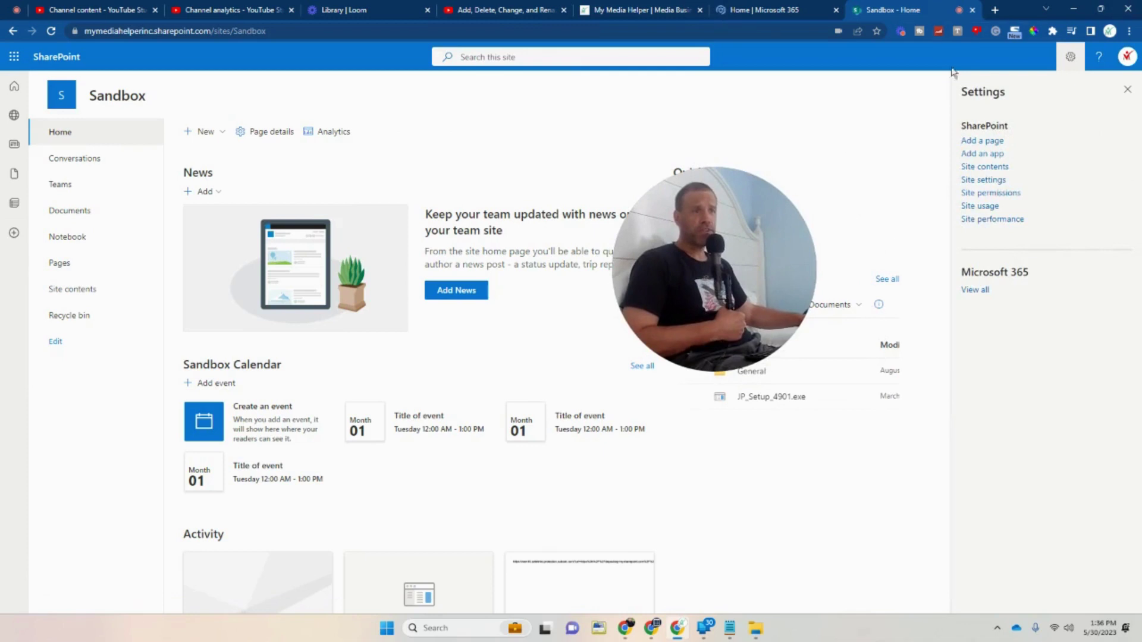
left_click_drag(749, 220, 857, 164)
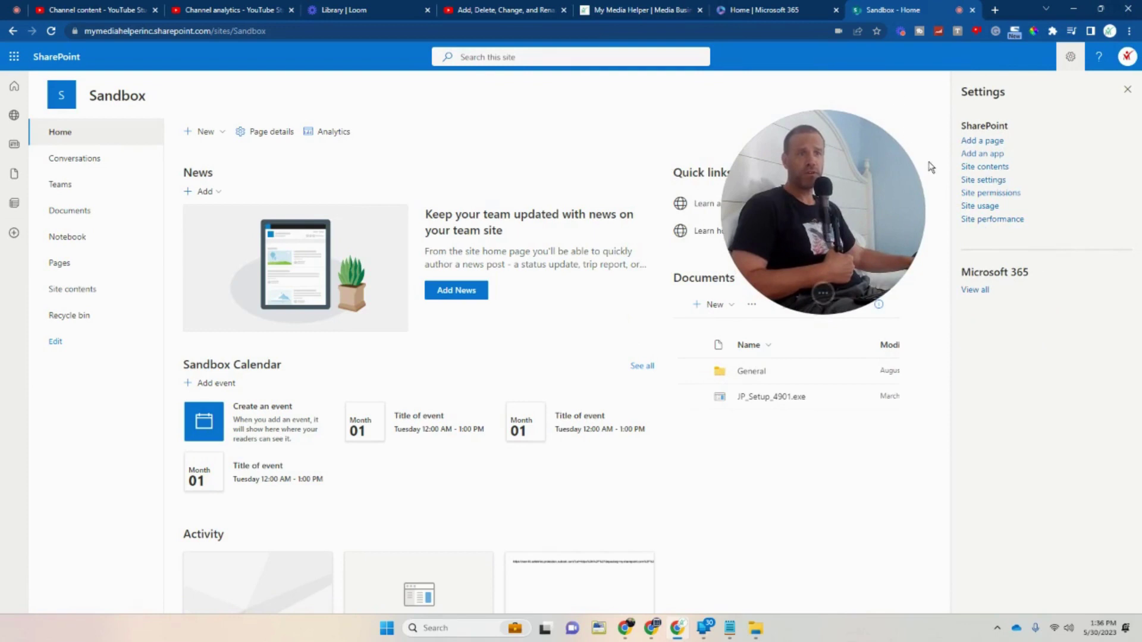
left_click(984, 167)
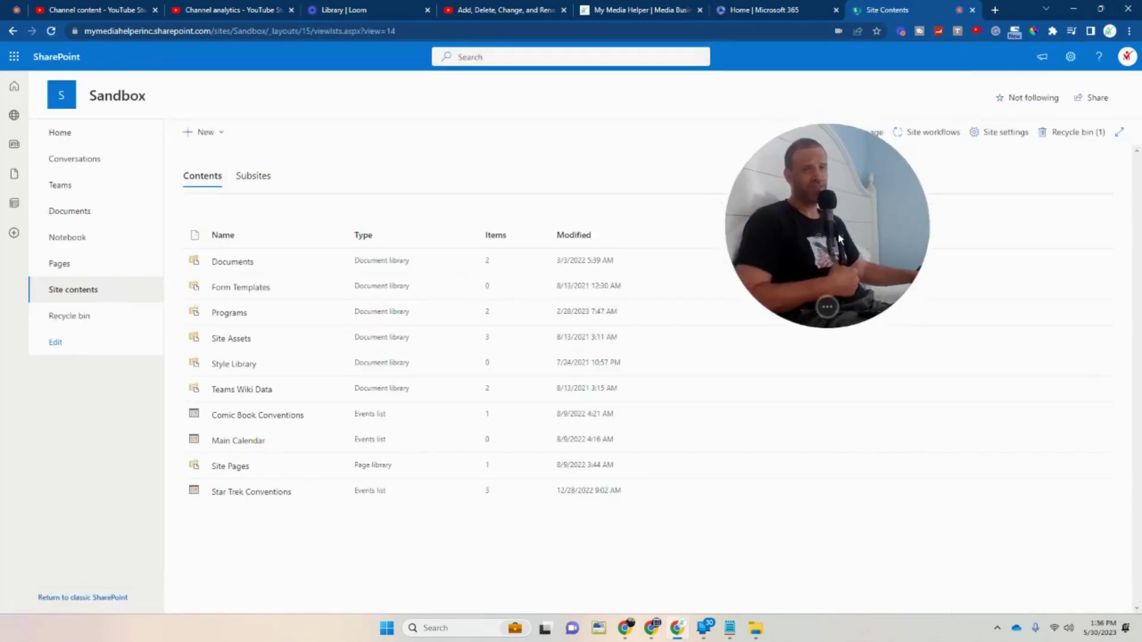
left_click_drag(840, 239, 817, 324)
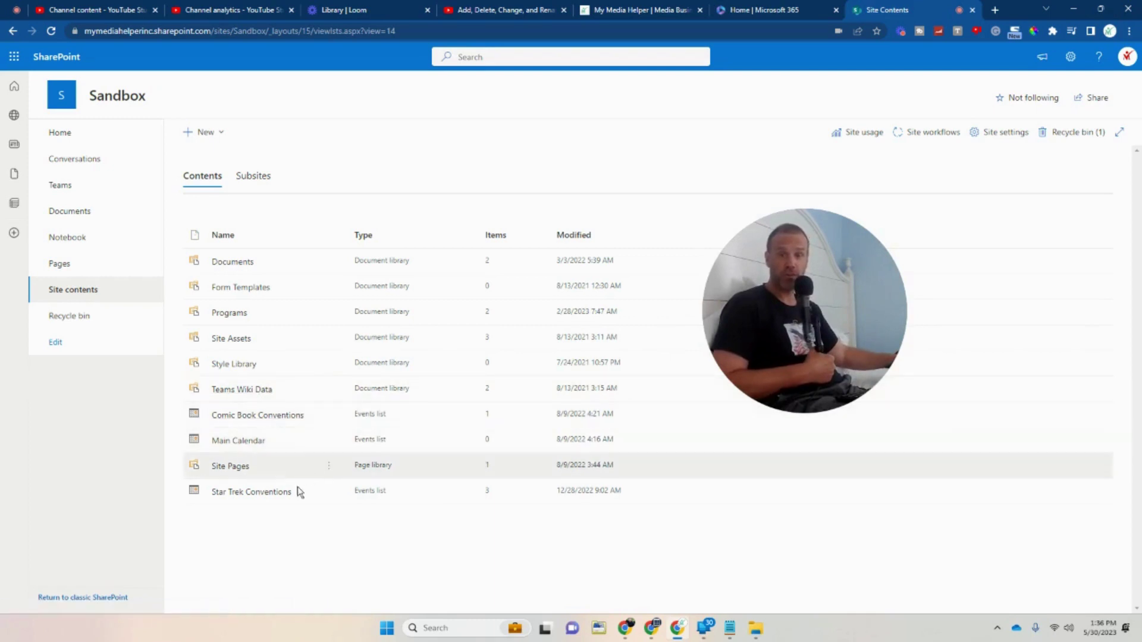
- Delete the Comic Book Conventions calendar from the Sandbox site contents and confirm the deletion
left_click(330, 416)
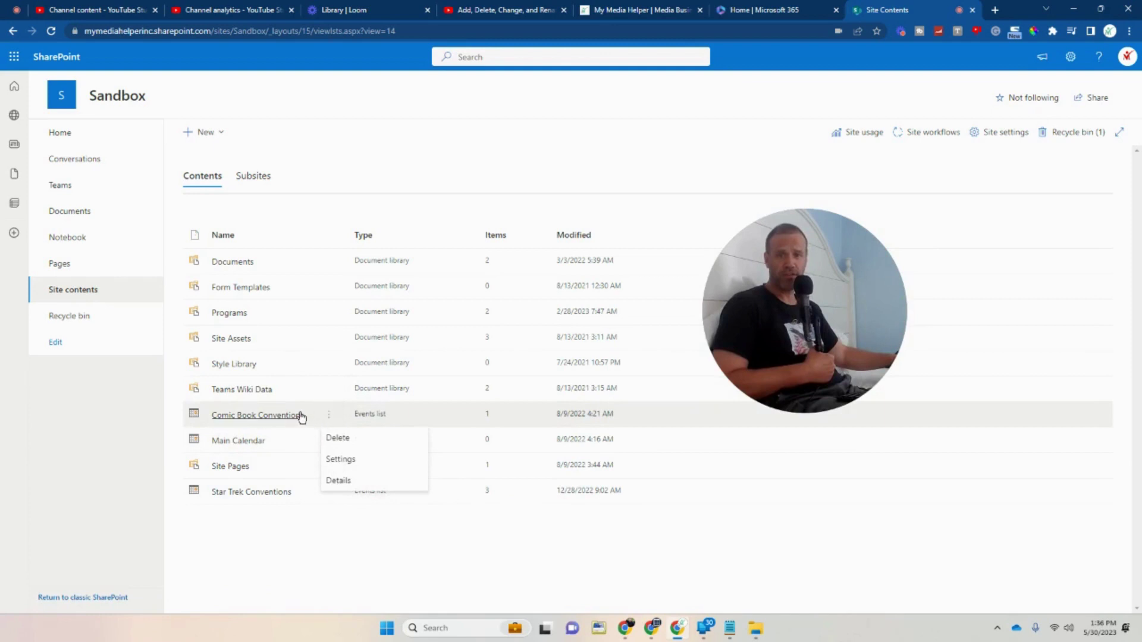
left_click(355, 440)
left_click(635, 375)
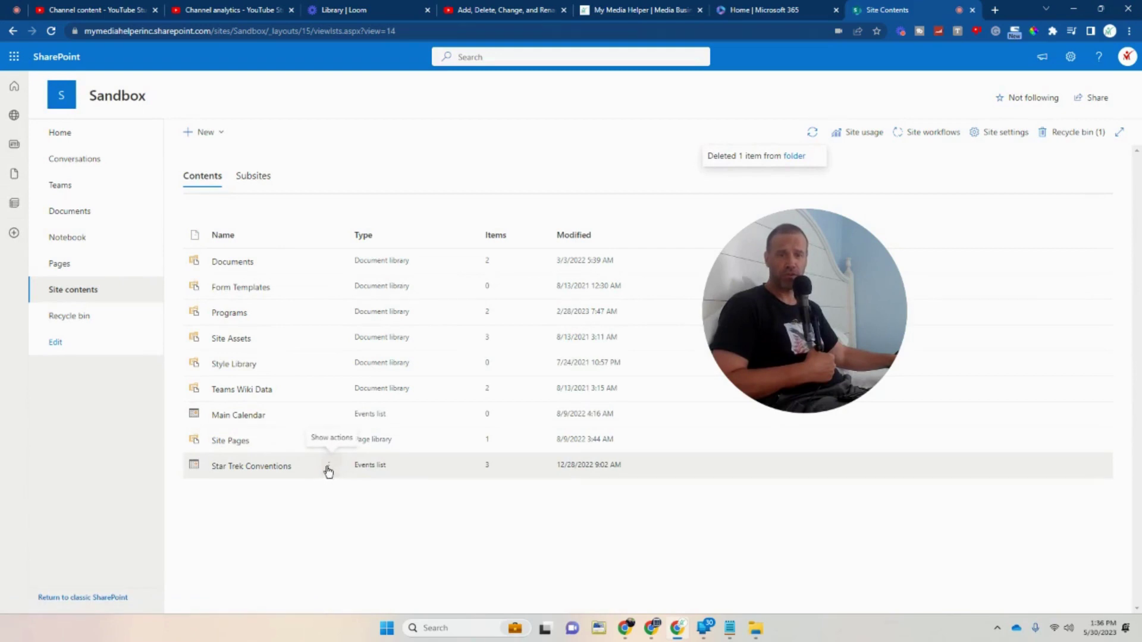
- Open the list settings of the Star Trek Conventions calendar from the site contents
left_click(327, 469)
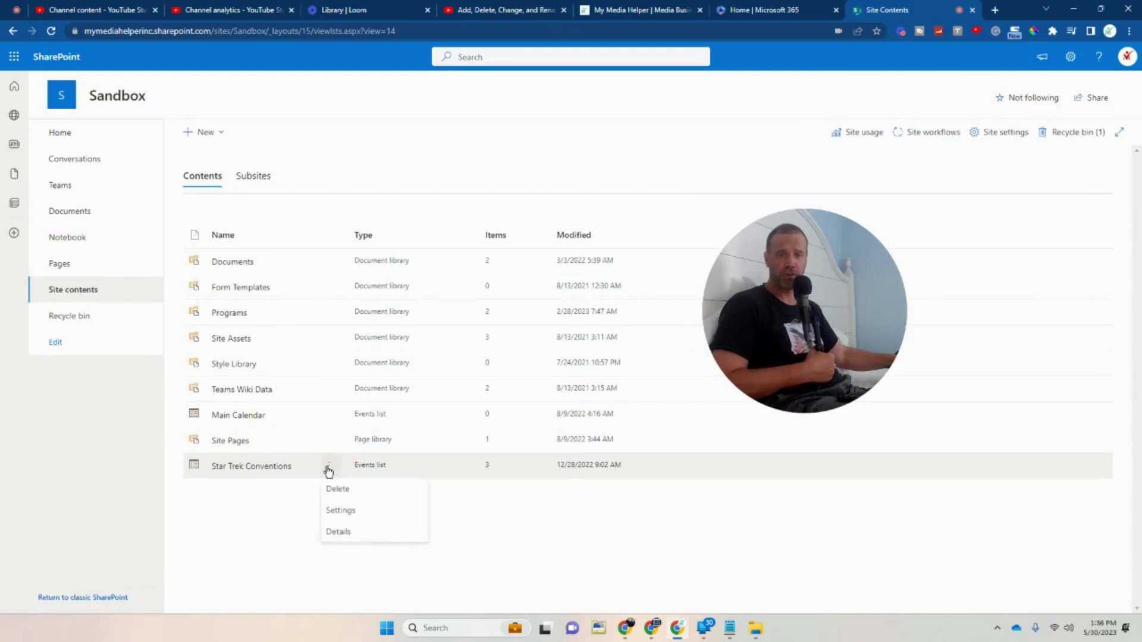
left_click(340, 513)
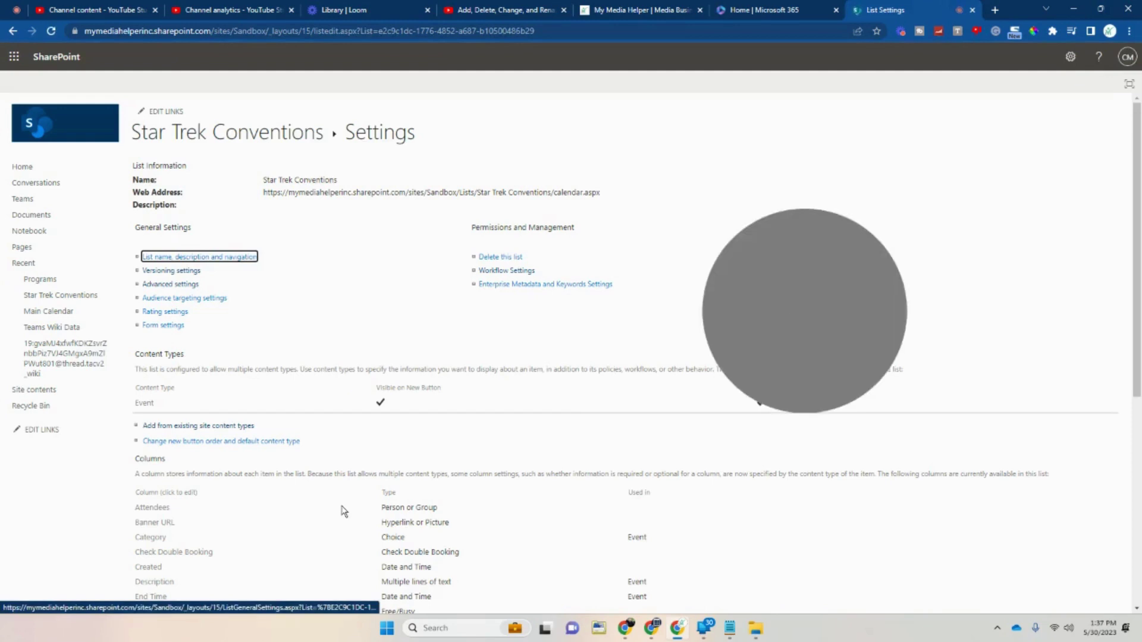
left_click_drag(787, 332, 897, 454)
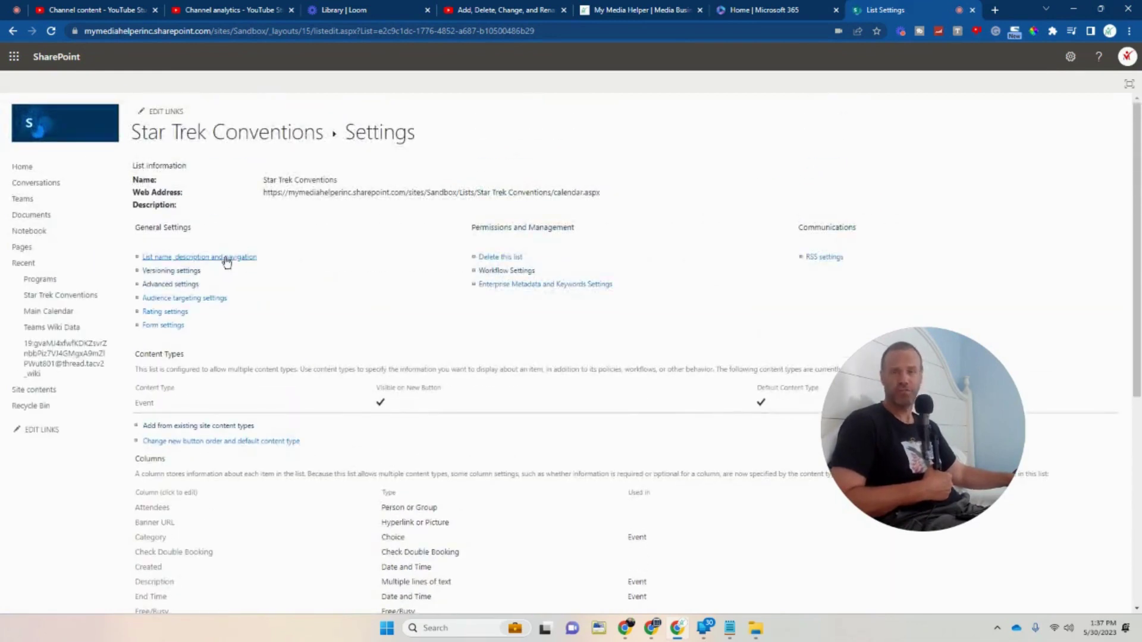
- Rename the calendar to Star Wars Conventions in its general settings, leave the description empty, and save
left_click(195, 259)
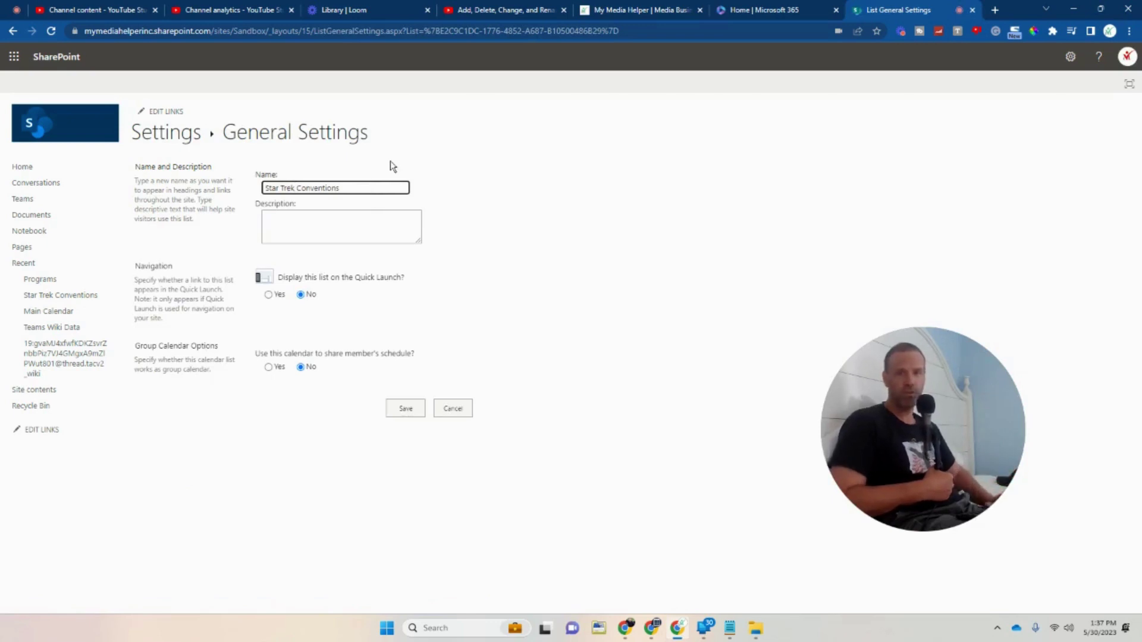
key("BackSpace")
key("BackSpace")
key("BackSpace")
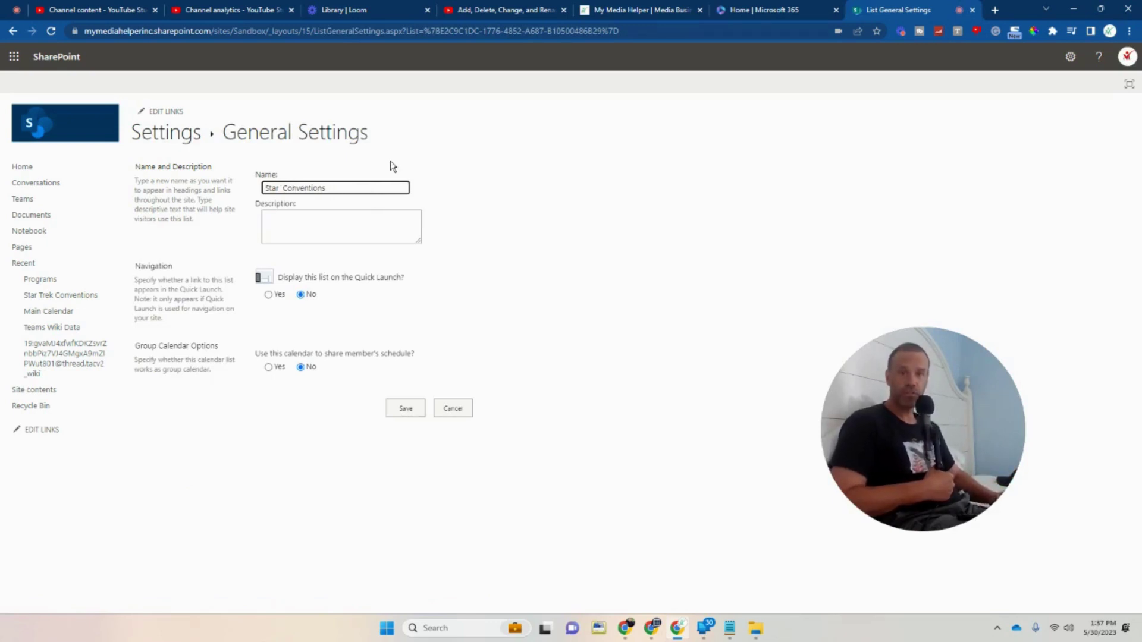
type("Wa")
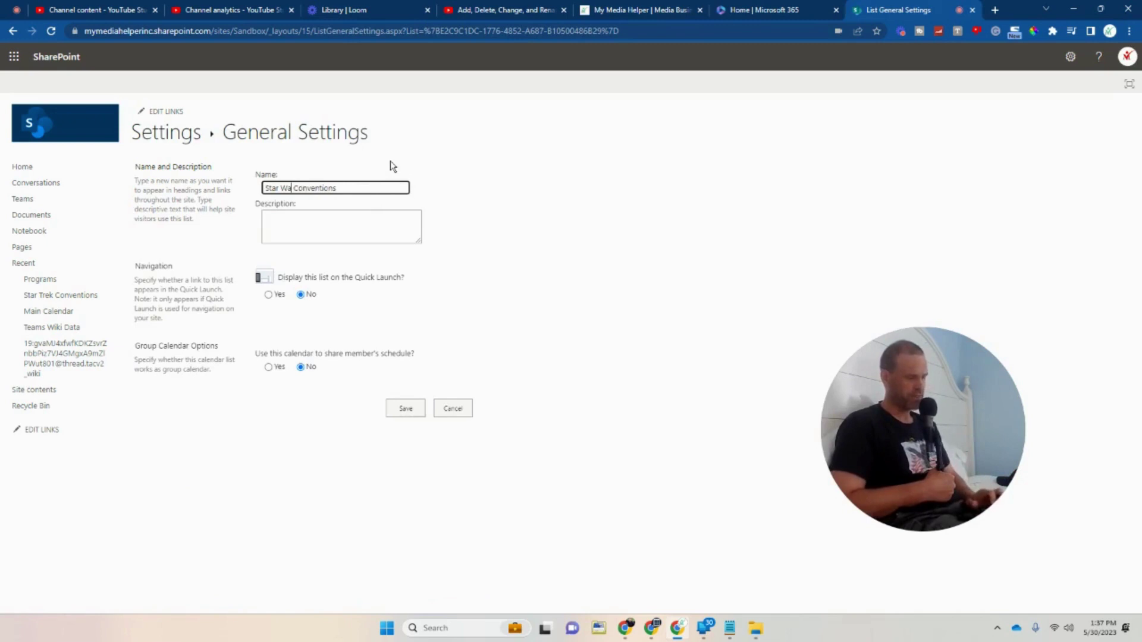
type("rs")
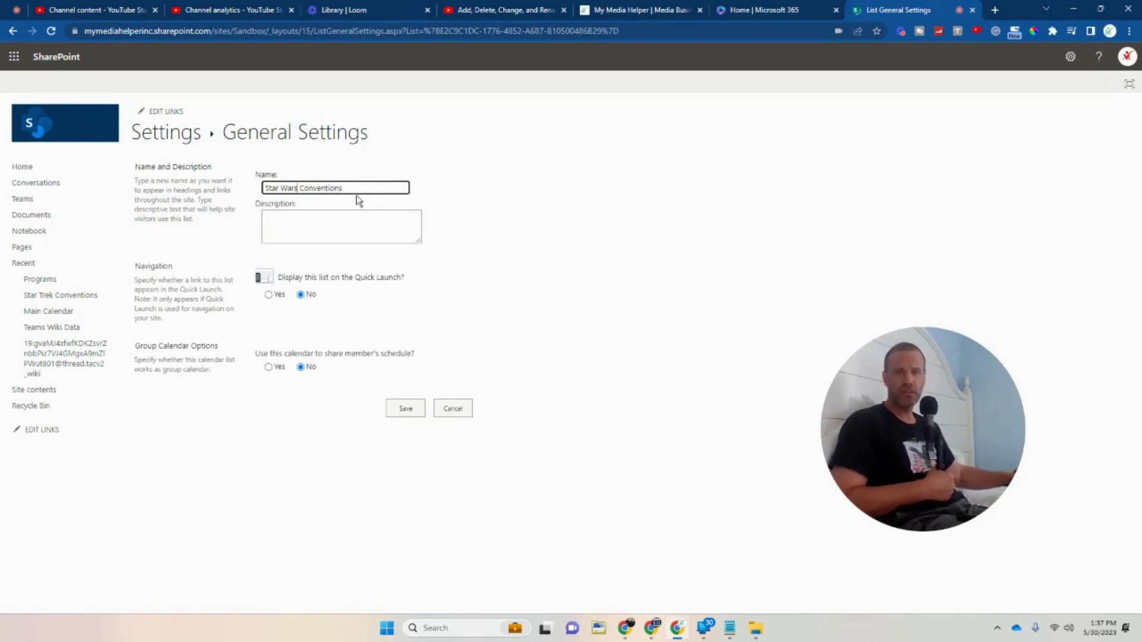
left_click(325, 230)
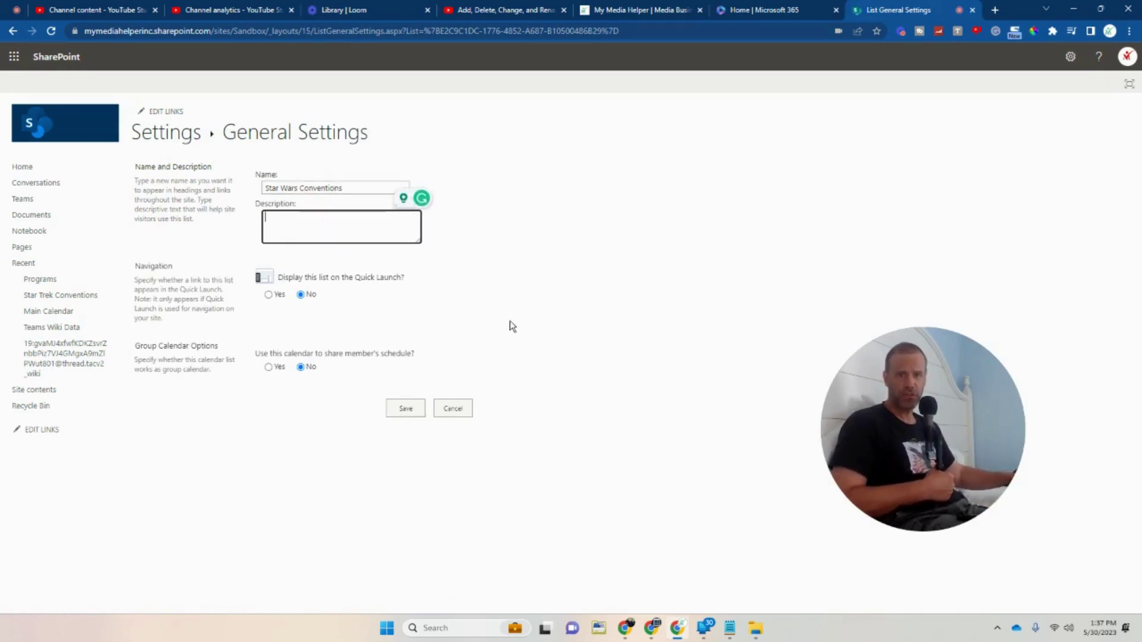
left_click(577, 321)
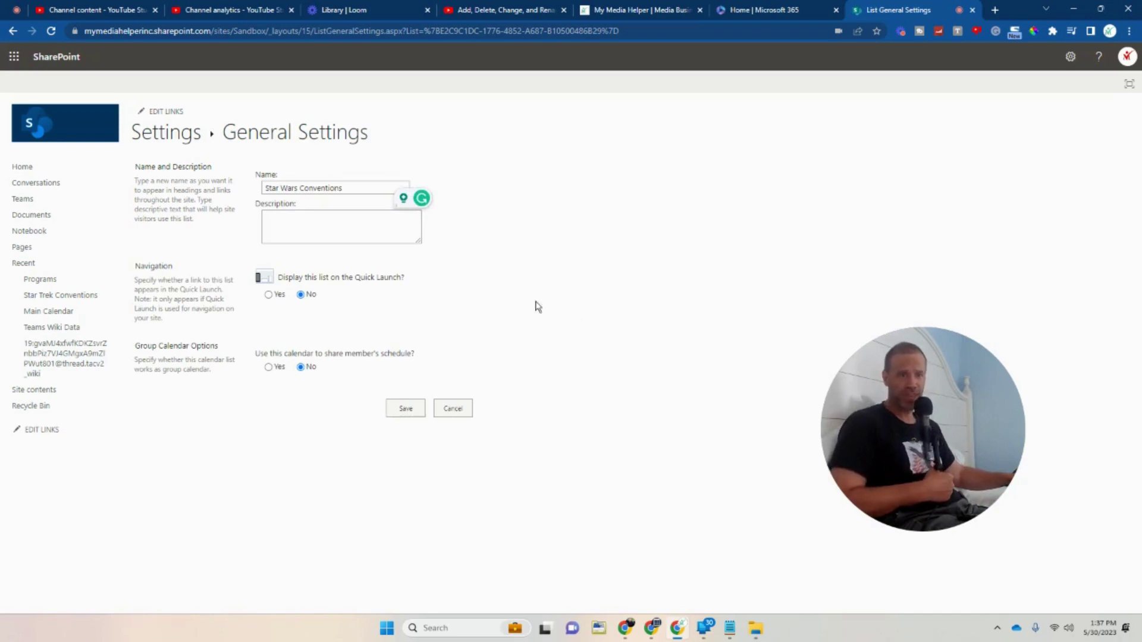
left_click(390, 411)
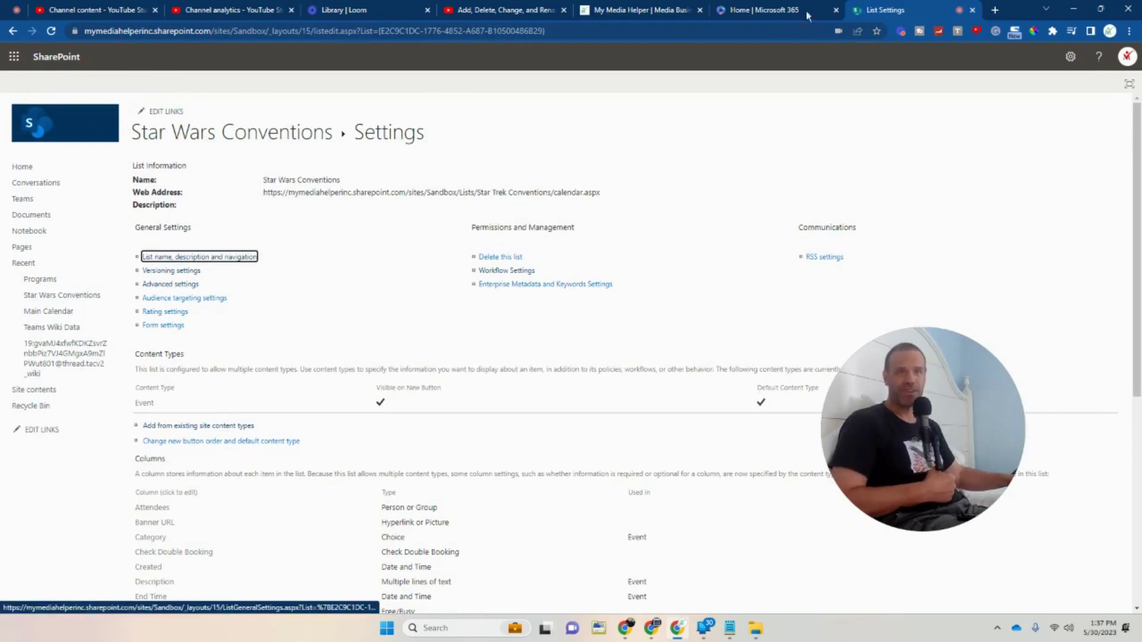
- Open SharePoint in a new browser tab and view the Sandbox site contents to check the calendar's name
right_click(57, 60)
left_click(95, 70)
left_click(886, 11)
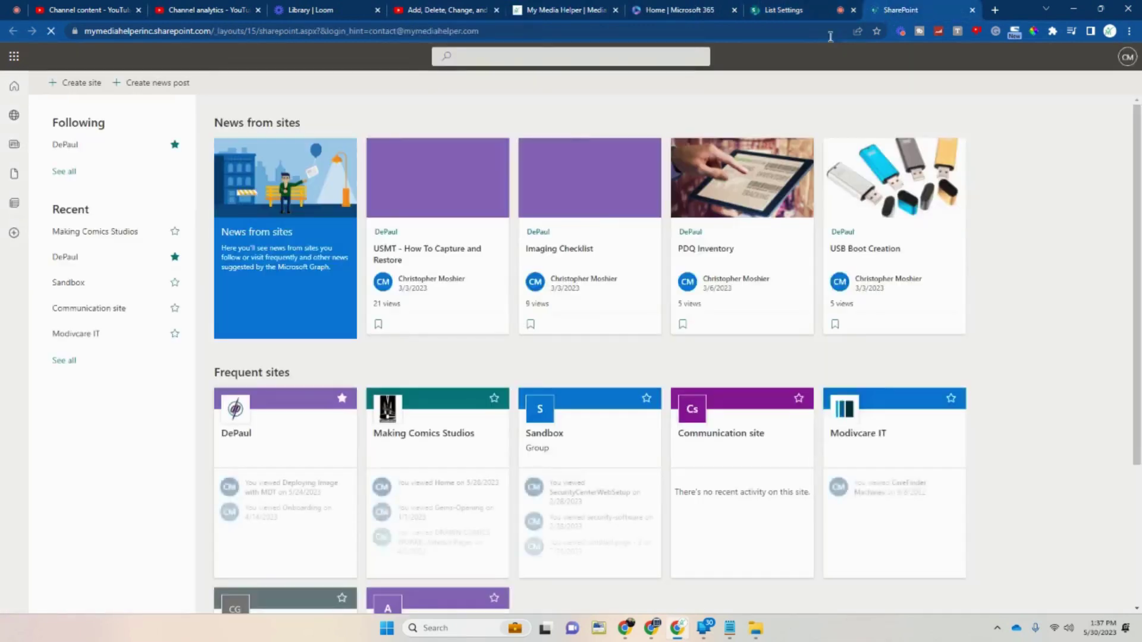
left_click(551, 434)
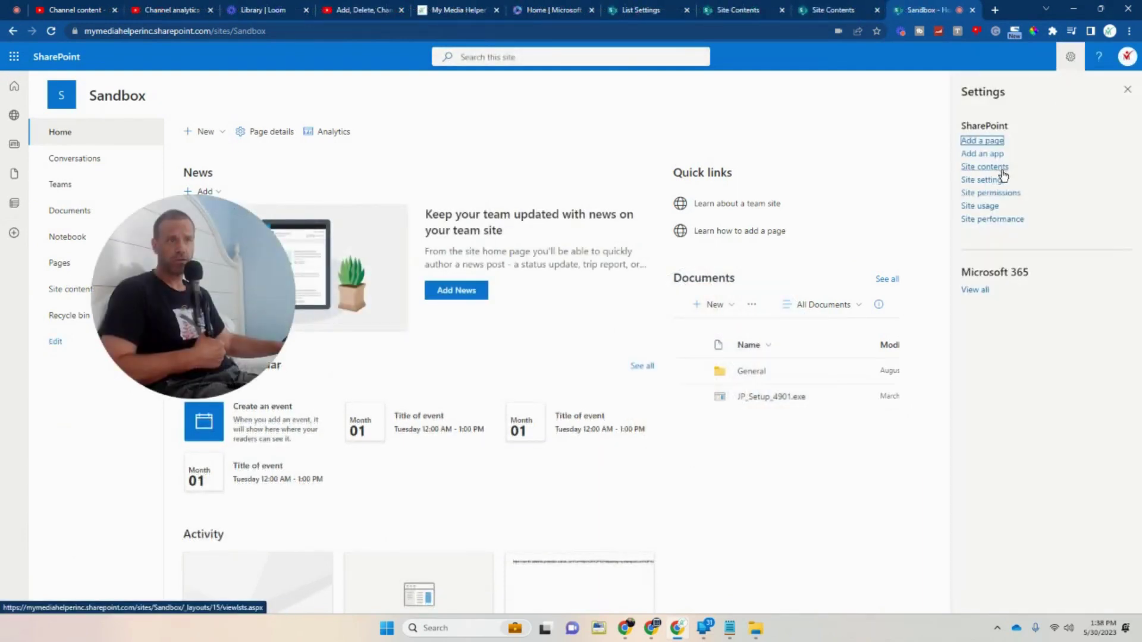
left_click(1002, 170)
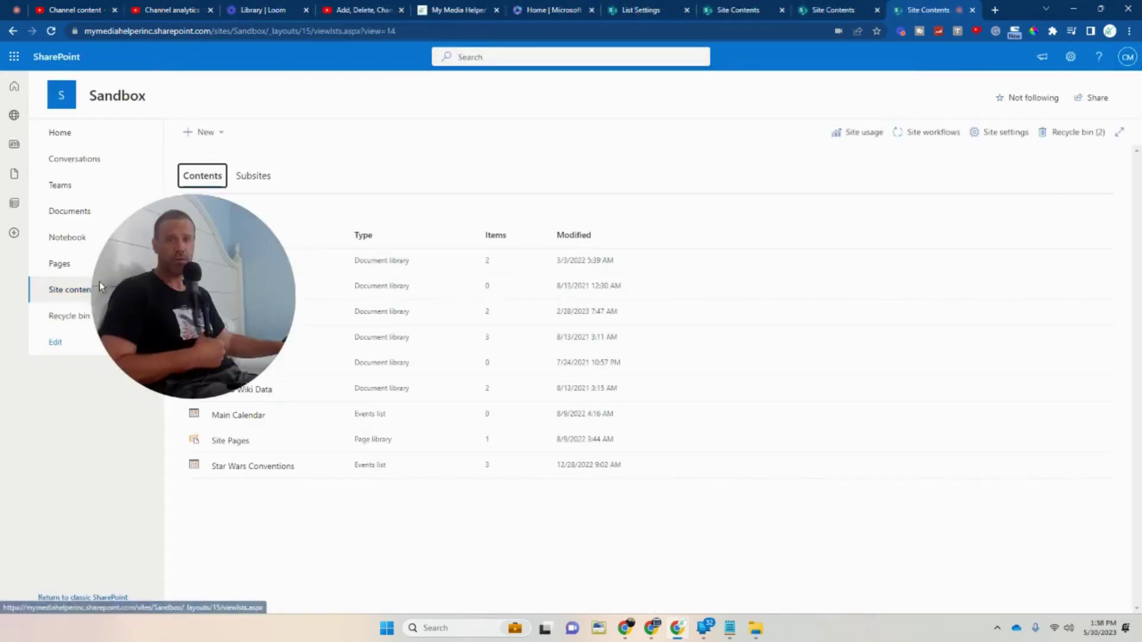
left_click_drag(286, 288, 751, 379)
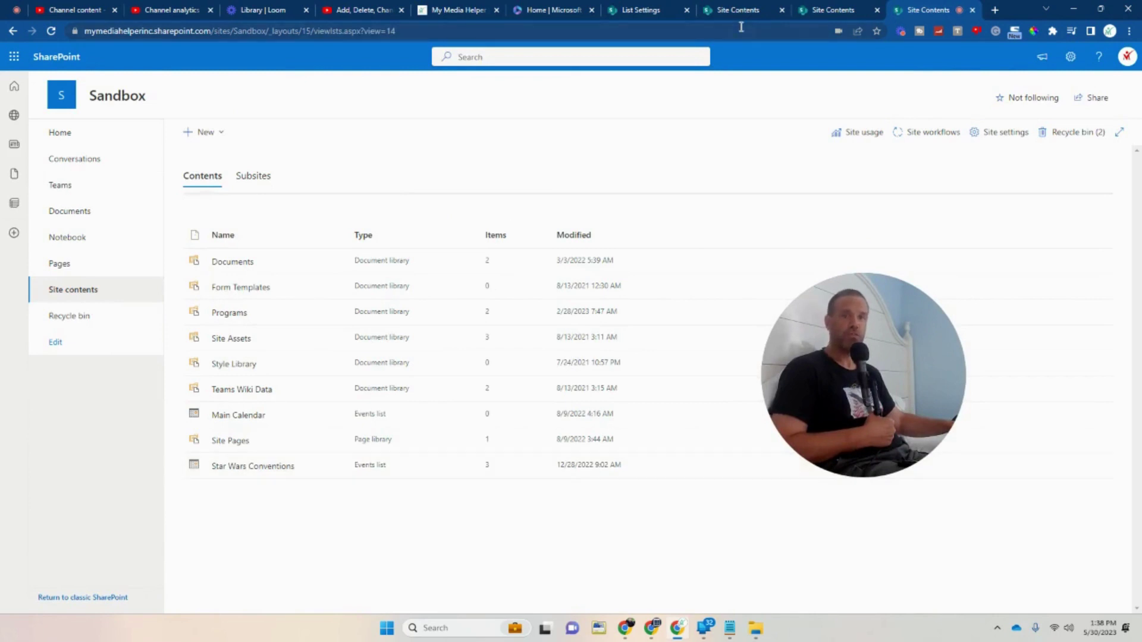
- Look through the other open site contents tabs and return to the Star Wars Conventions list settings
left_click(830, 12)
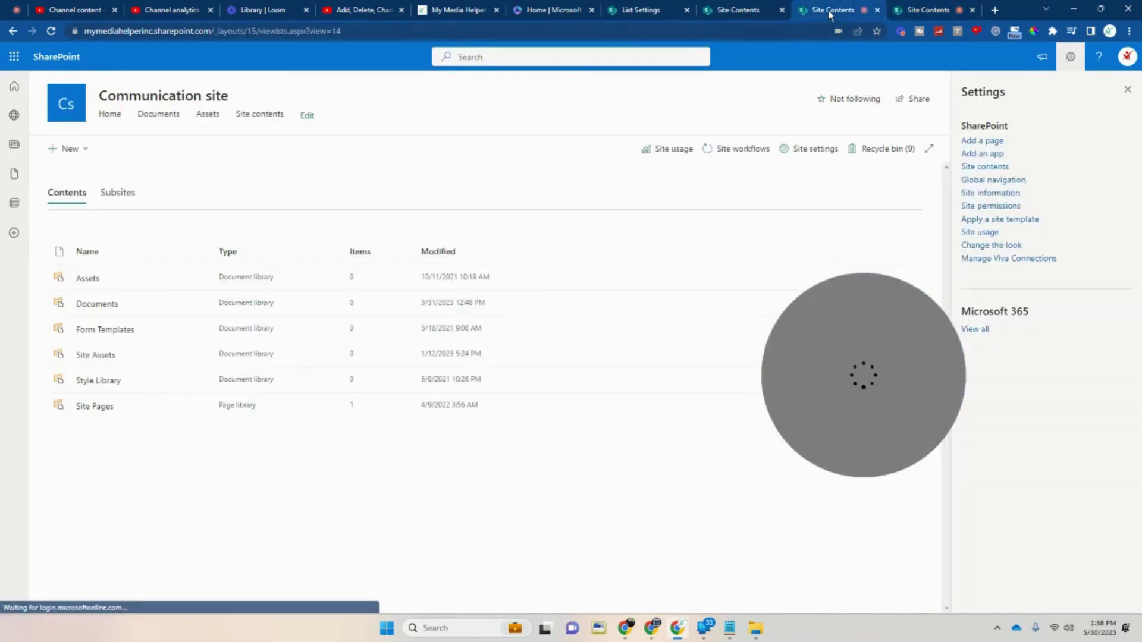
left_click(732, 10)
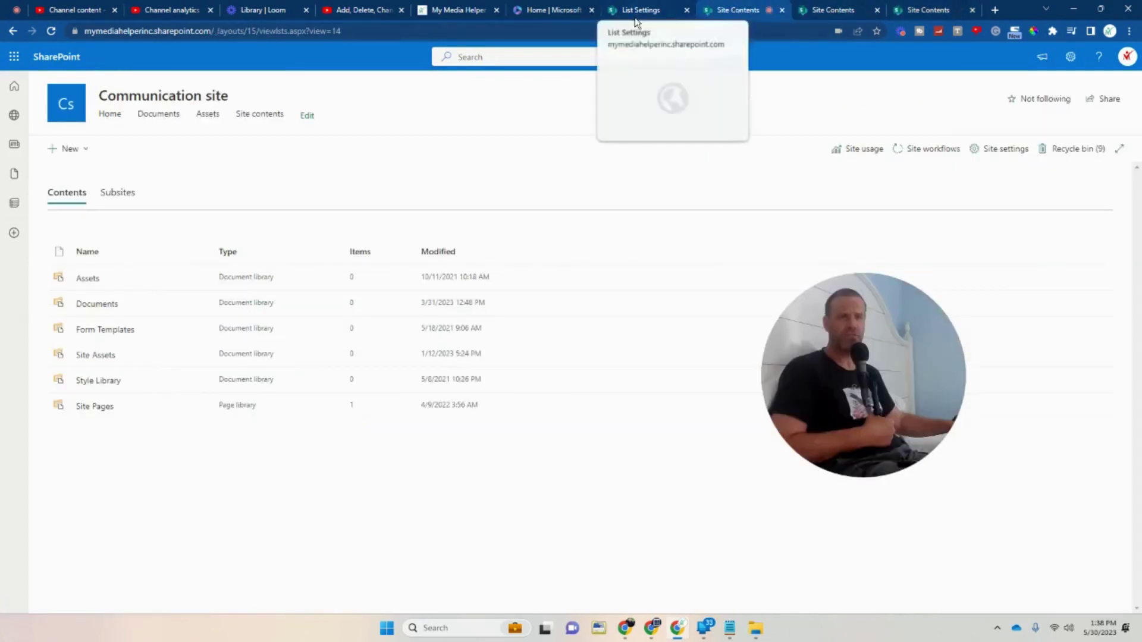
left_click(823, 11)
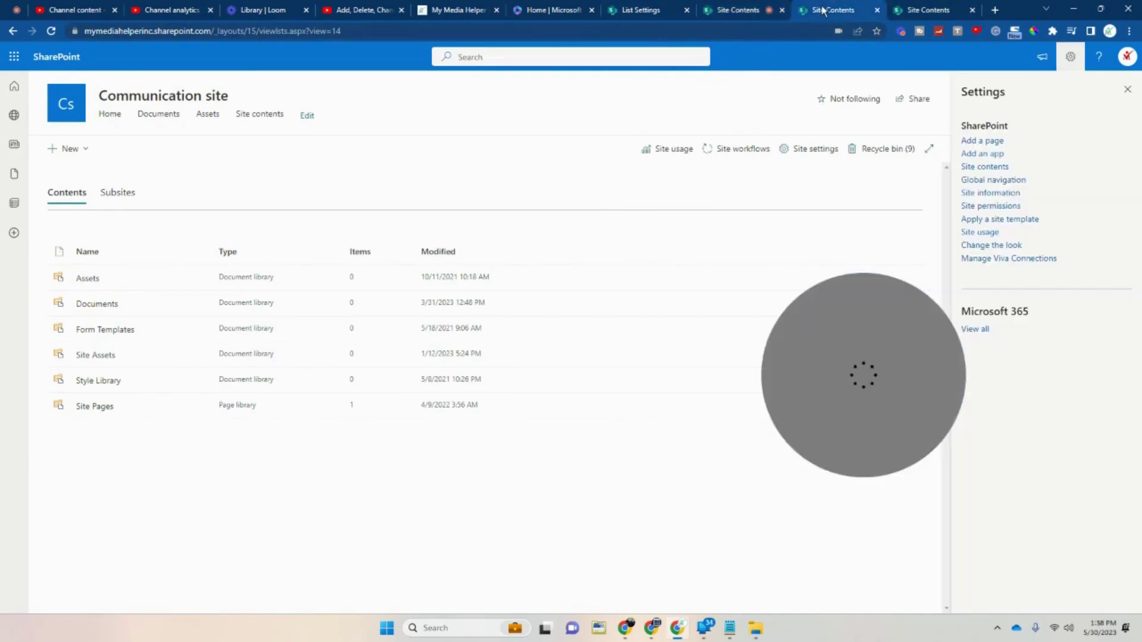
left_click(642, 11)
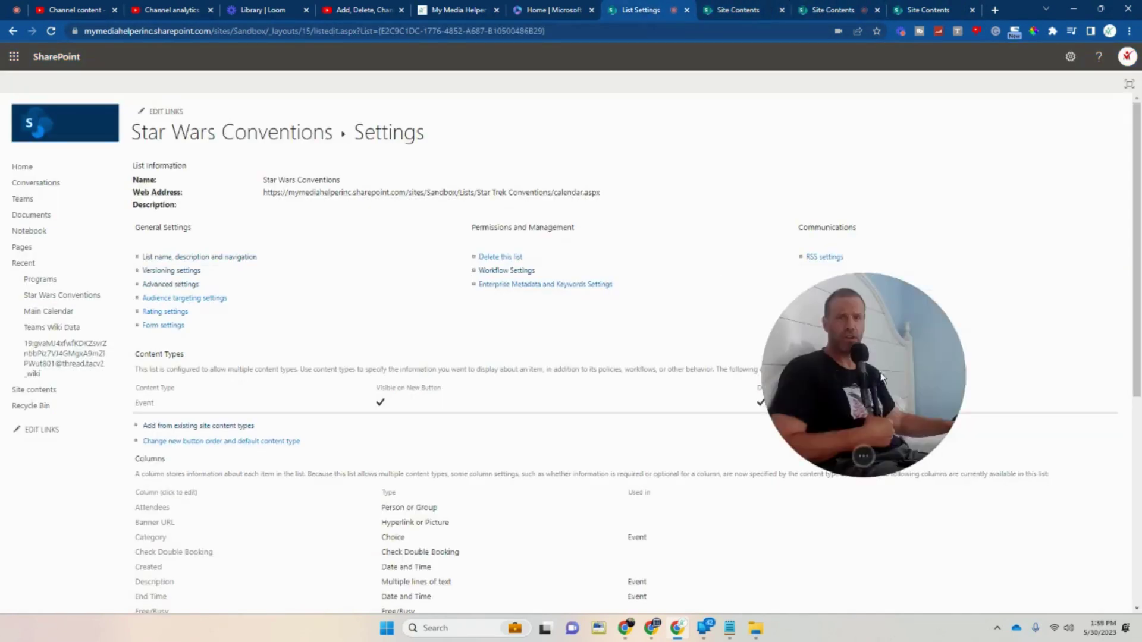
- Review the calendar's name and description settings, then examine the columns and views on its settings page
left_click(144, 257)
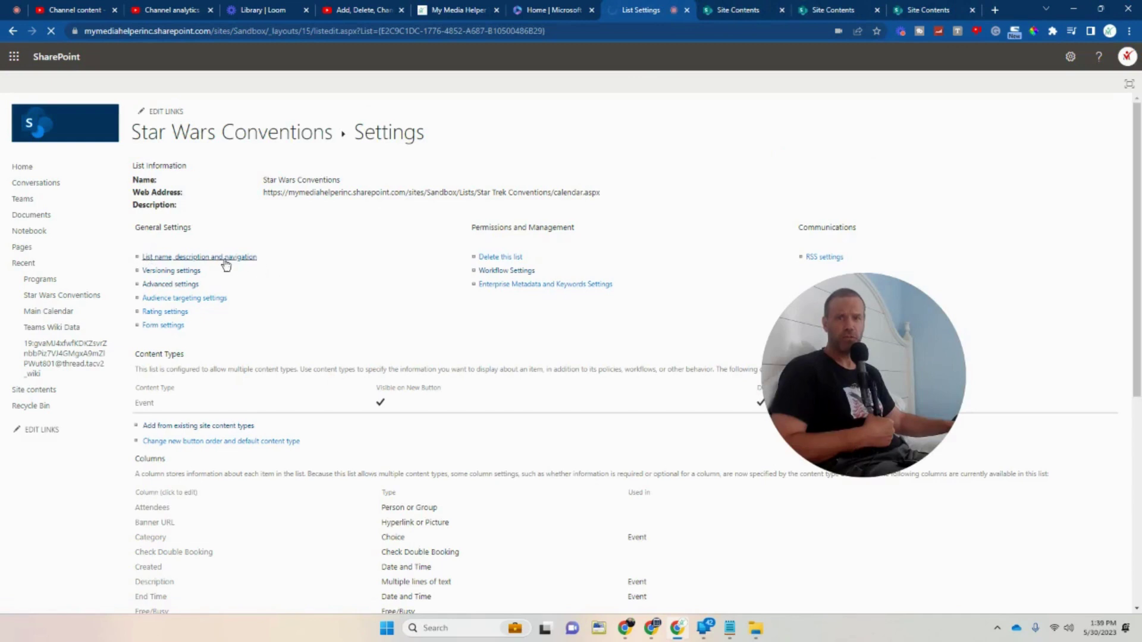
left_click(321, 223)
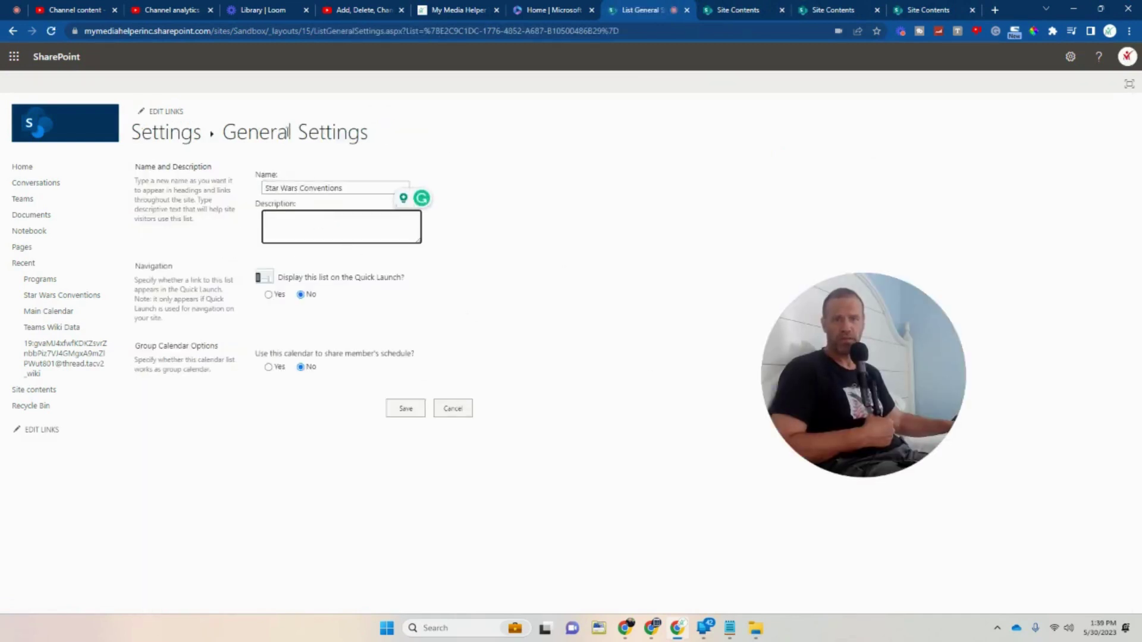
left_click(12, 37)
scroll(386, 315, "down", 1)
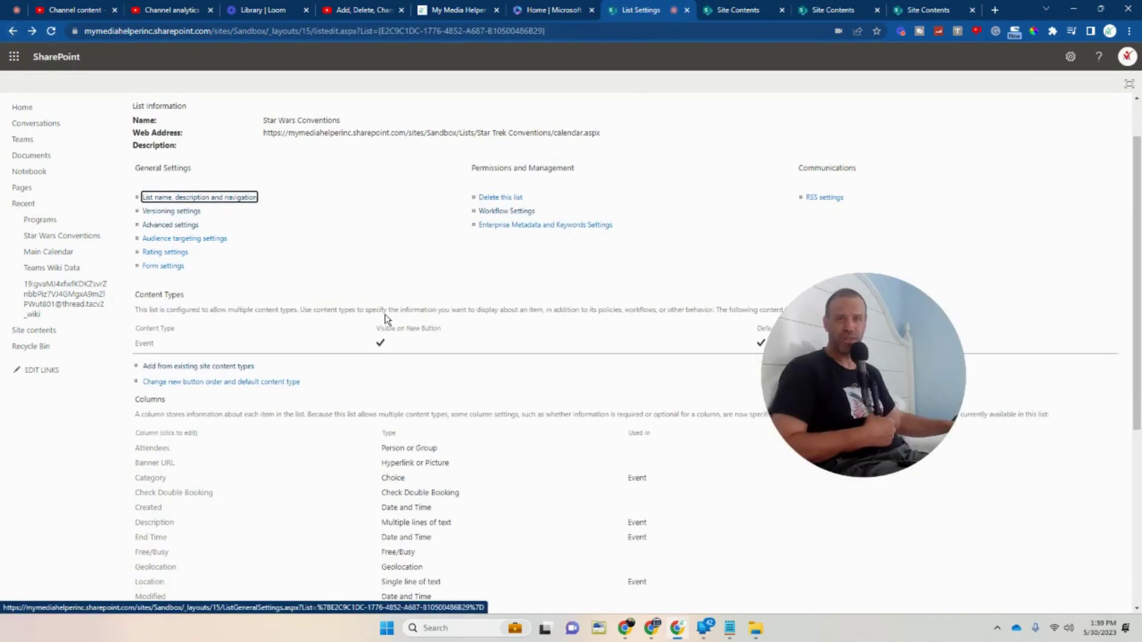
scroll(384, 315, "down", 5)
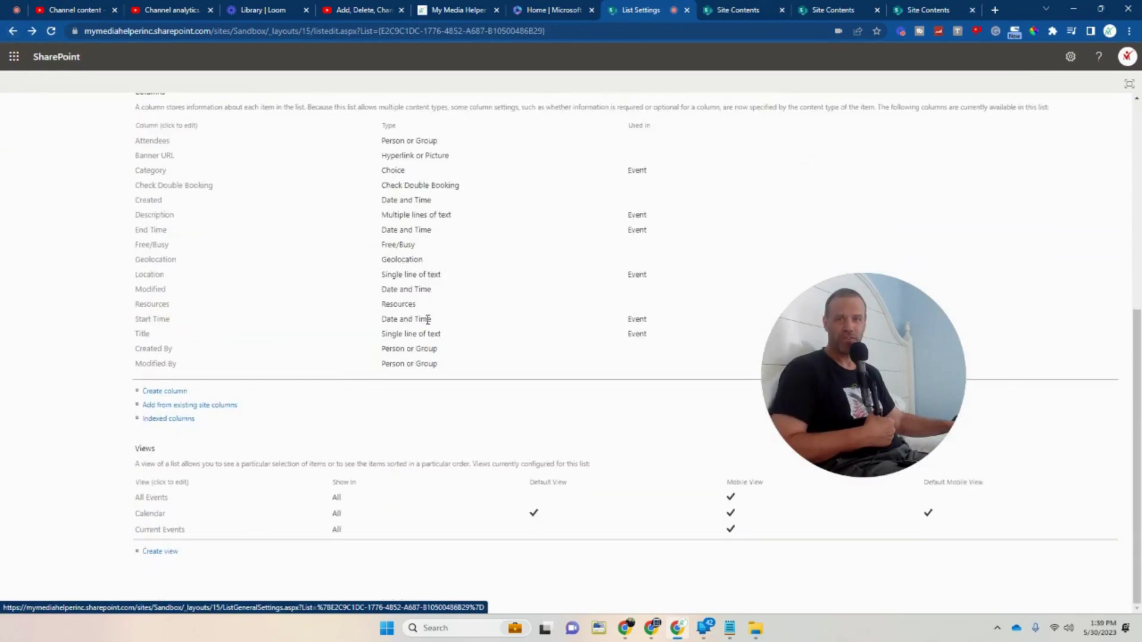
- View the form for creating a new column in the Star Wars Conventions list, then return to the list settings without creating one
left_click_drag(841, 331, 857, 317)
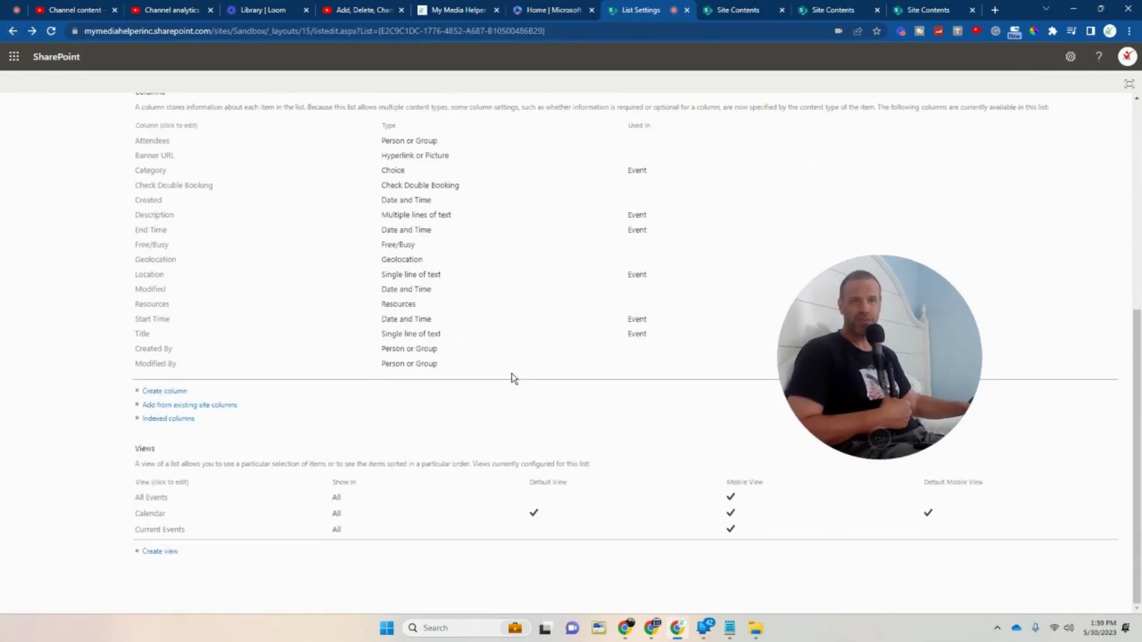
scroll(277, 144, "up", 2)
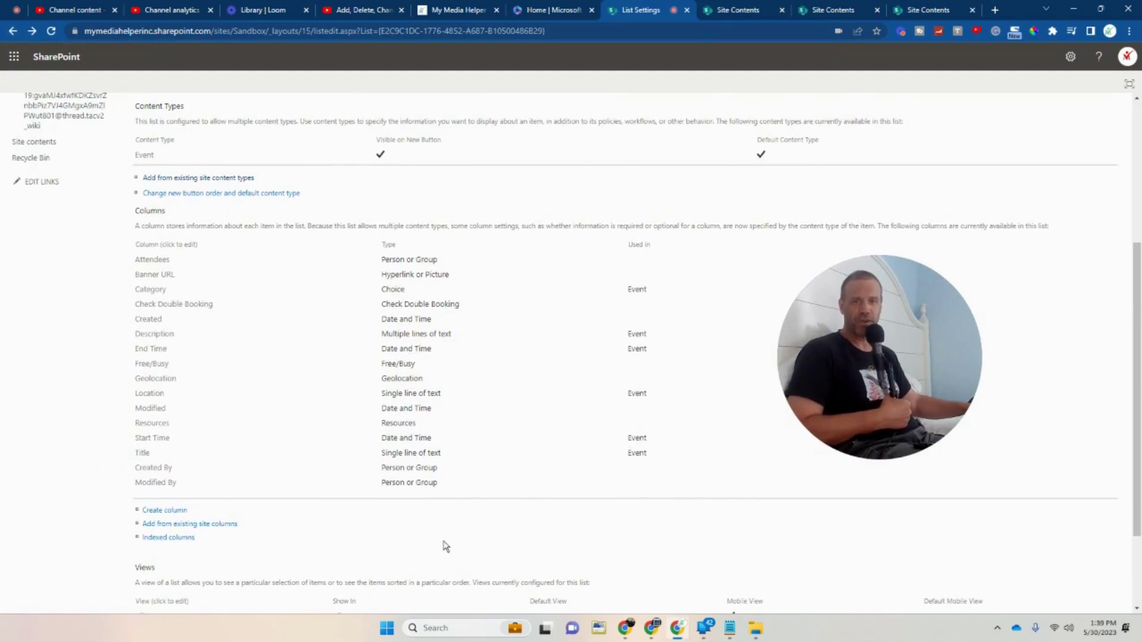
scroll(446, 546, "down", 1)
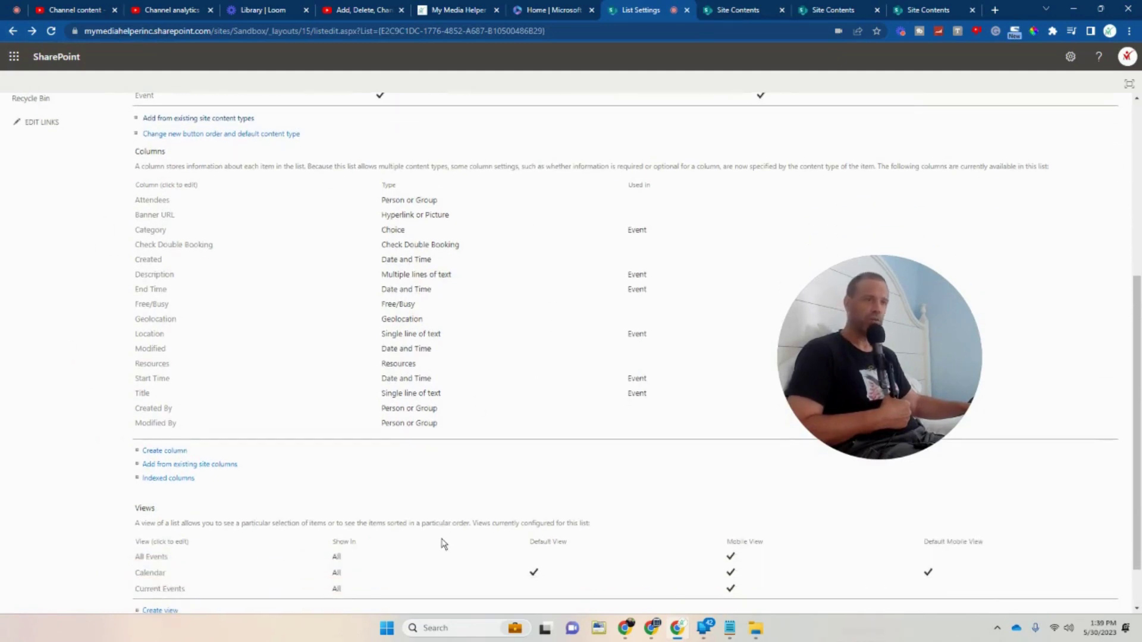
left_click(156, 451)
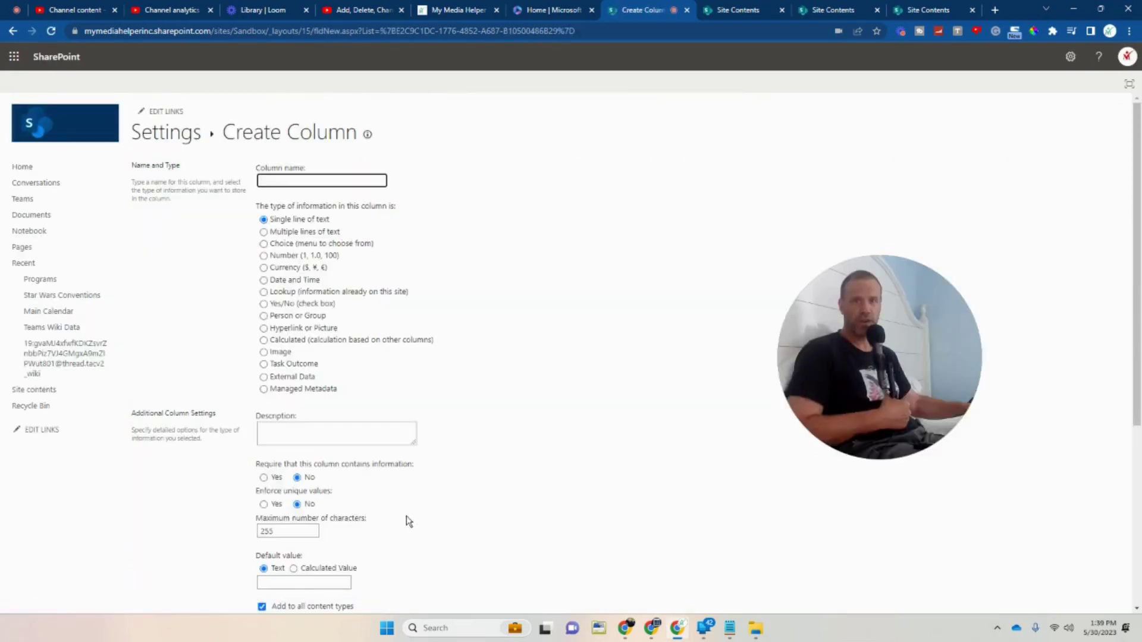
scroll(406, 516, "down", 1)
scroll(405, 515, "up", 1)
left_click(13, 34)
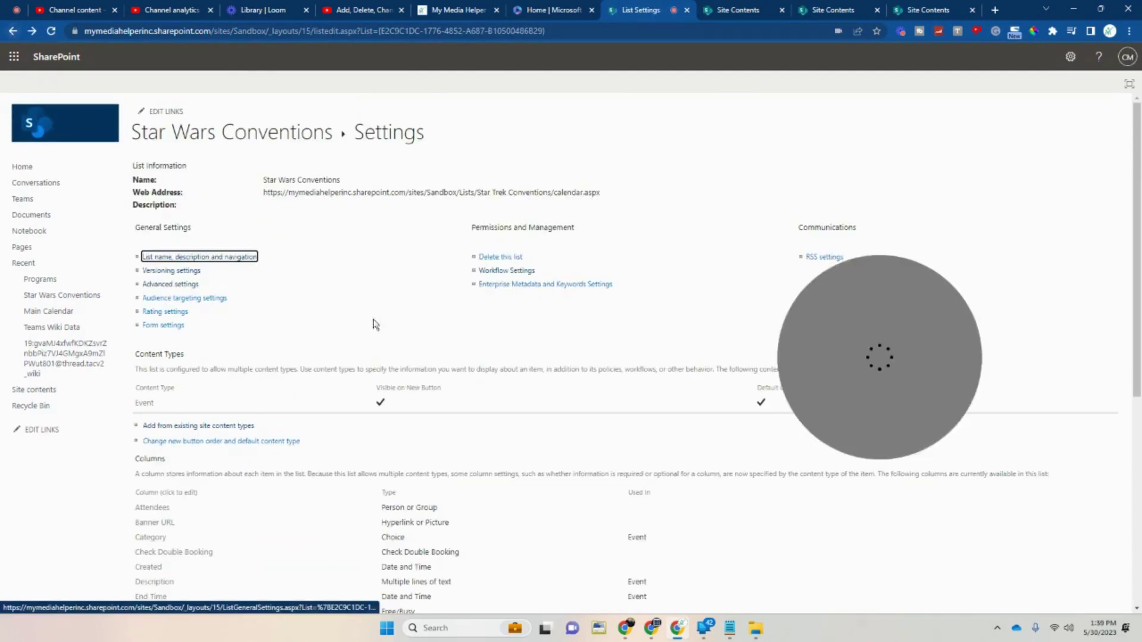
- Open the page for adding existing site columns to the Star Wars Conventions list and look through the available columns
scroll(379, 410, "down", 5)
scroll(372, 414, "down", 1)
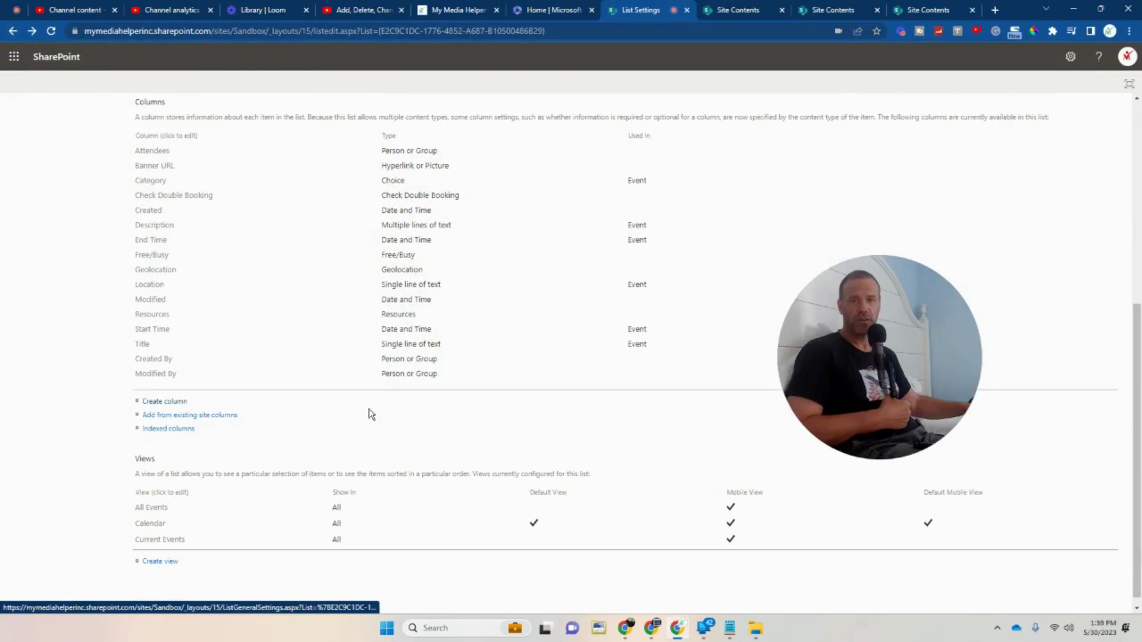
left_click(222, 415)
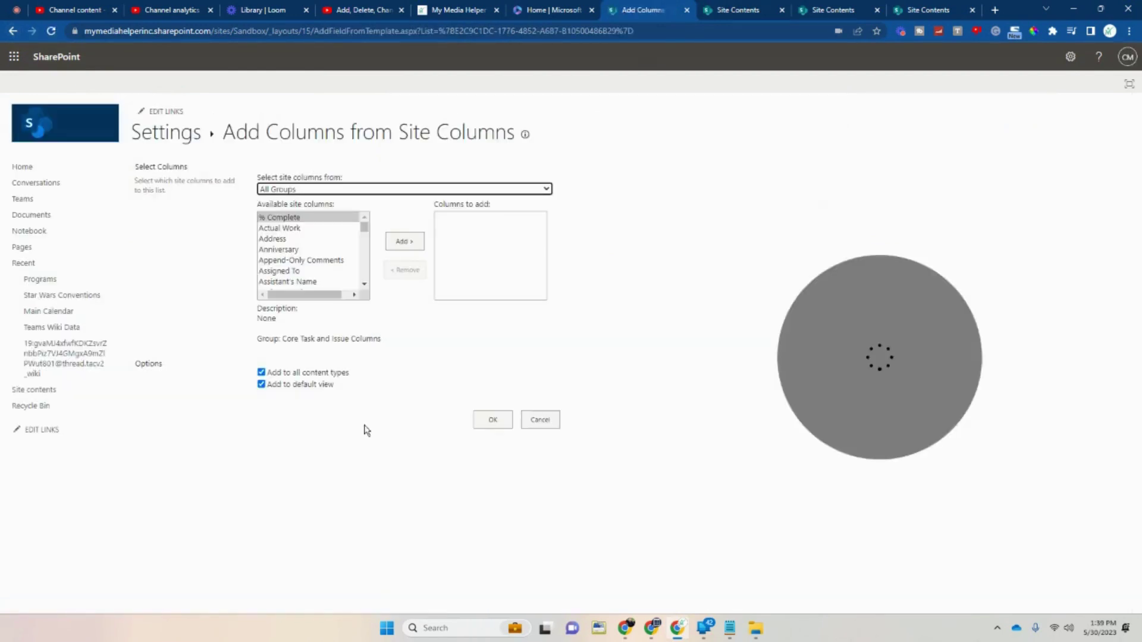
left_click_drag(365, 292, 365, 290)
- Open the Star Wars Conventions calendar and start a new item on May 22, 2023 to examine its fields
left_click(919, 10)
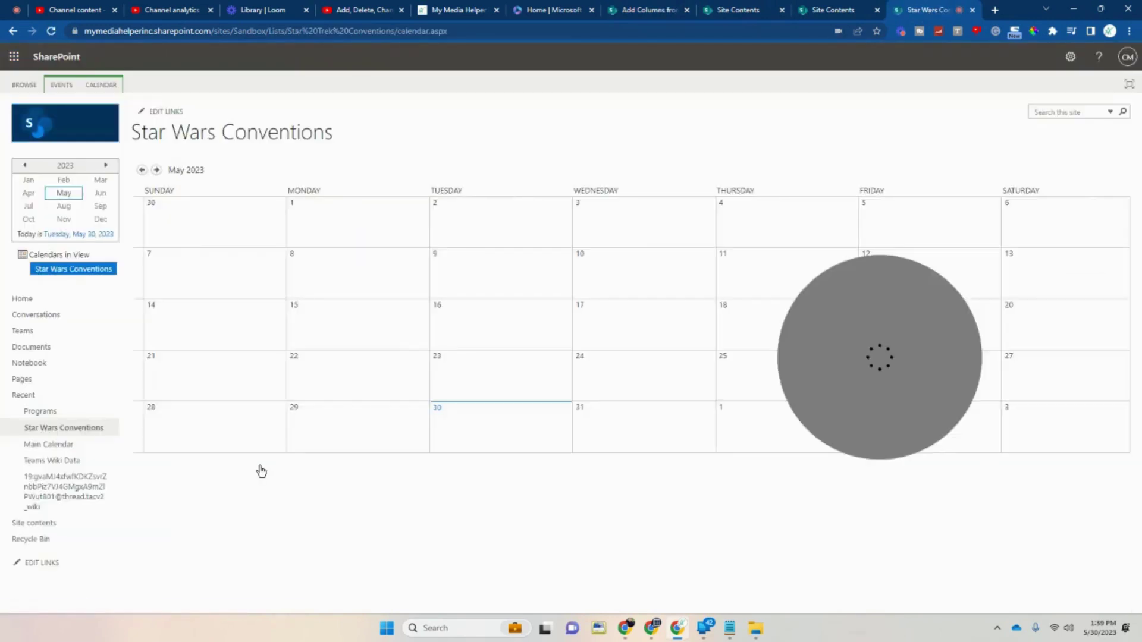
double_click(419, 394)
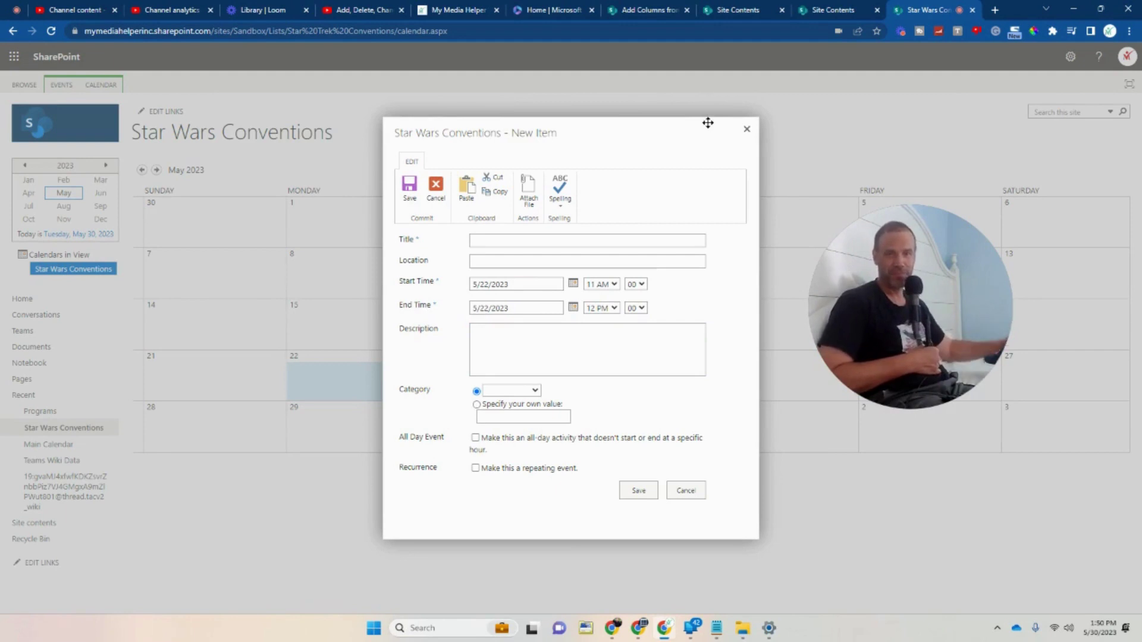
left_click(823, 10)
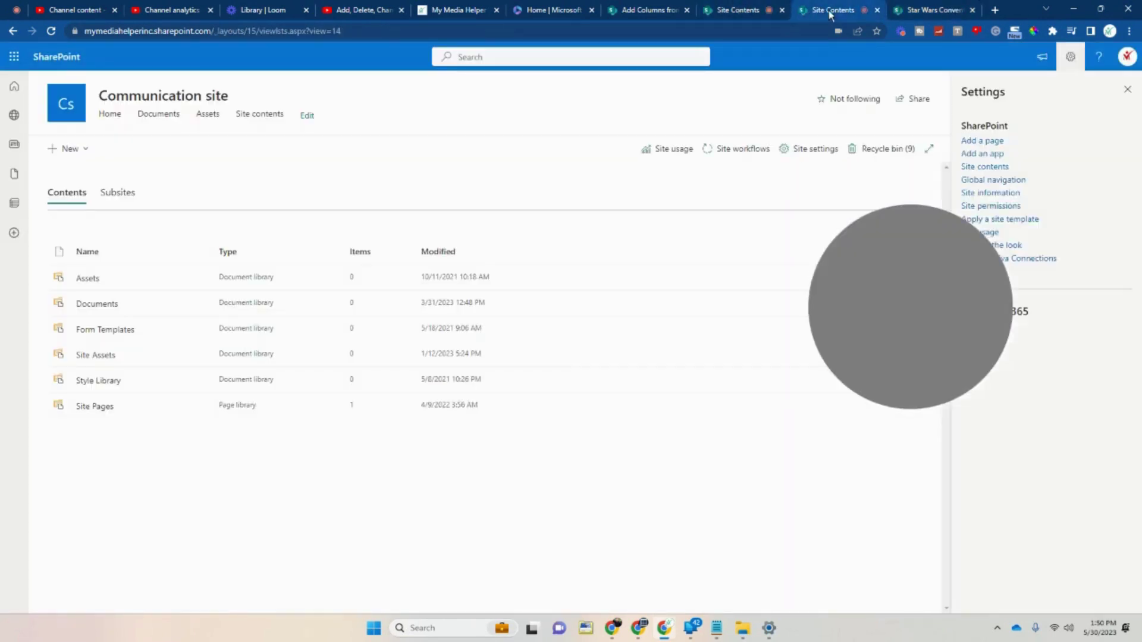
- Add the existing Web Page site column to the Star Wars Conventions list, including all content types and the default view
left_click(644, 7)
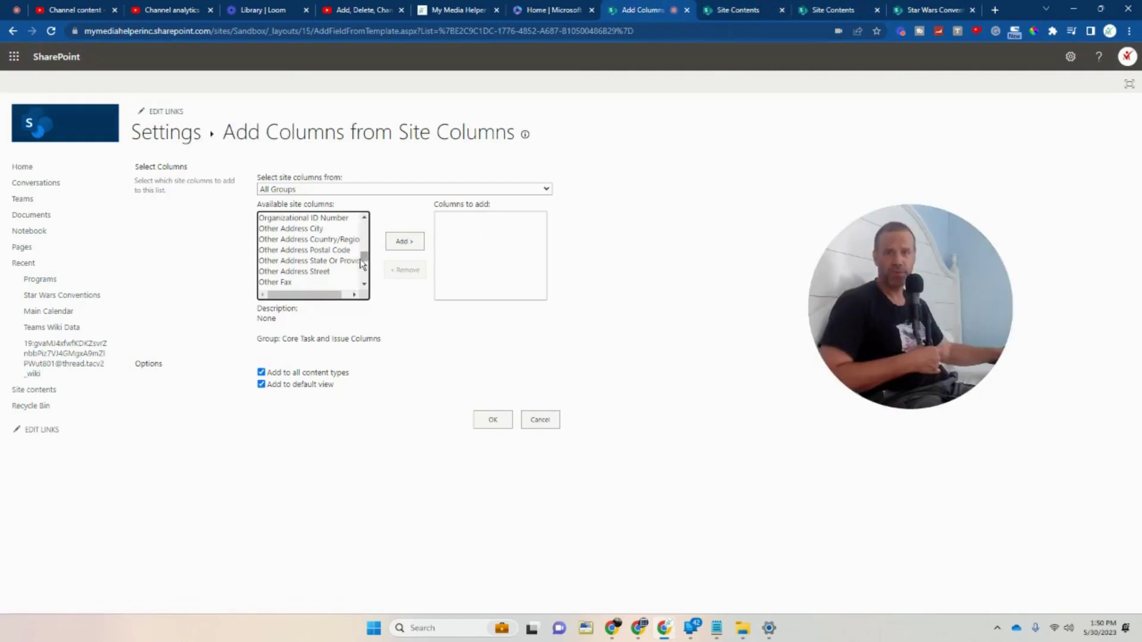
left_click_drag(362, 257, 372, 272)
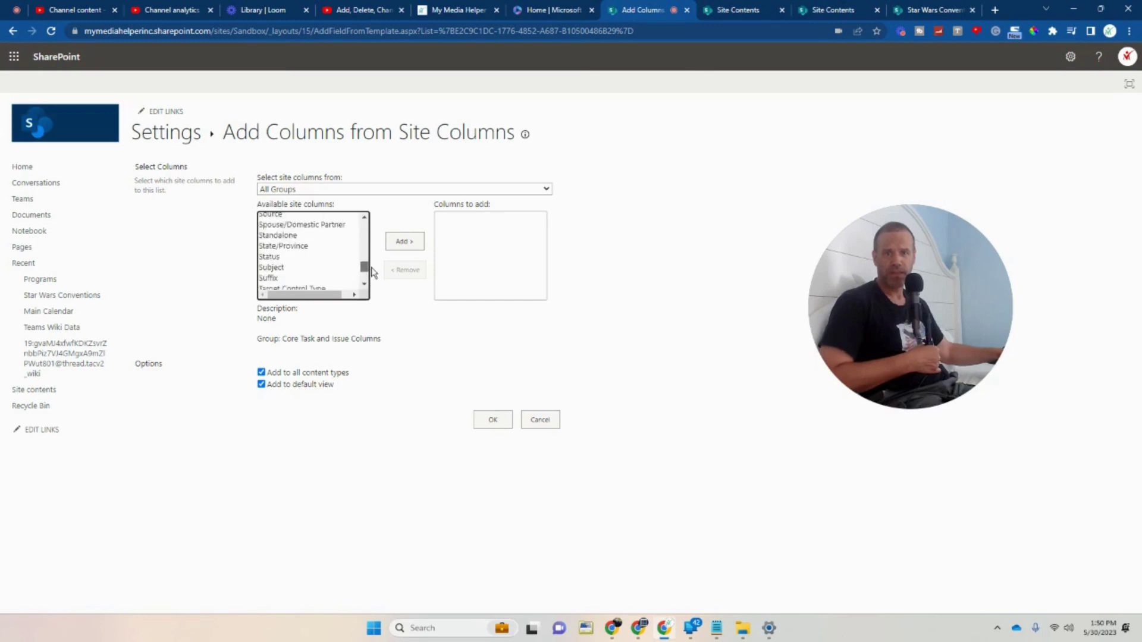
scroll(338, 266, "down", 4)
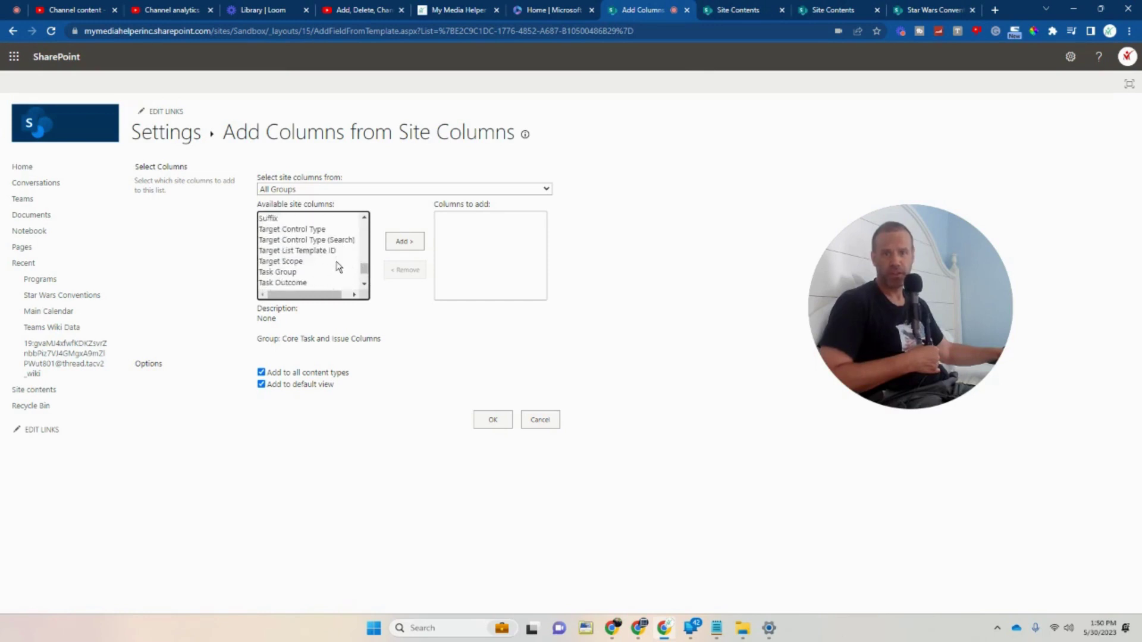
scroll(337, 265, "down", 4)
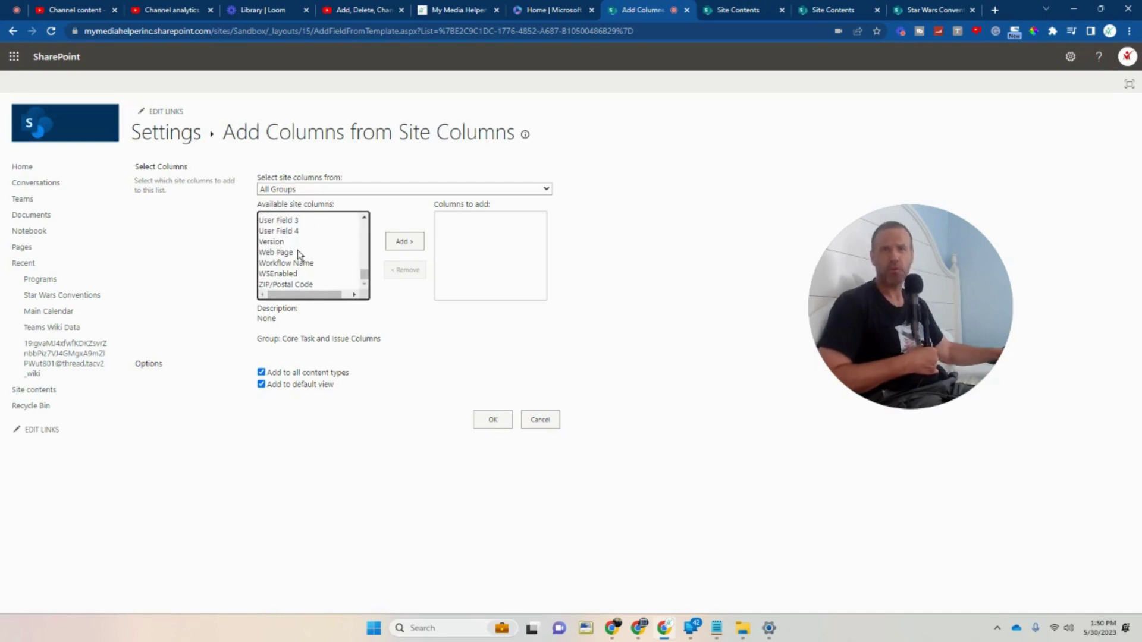
left_click(344, 253)
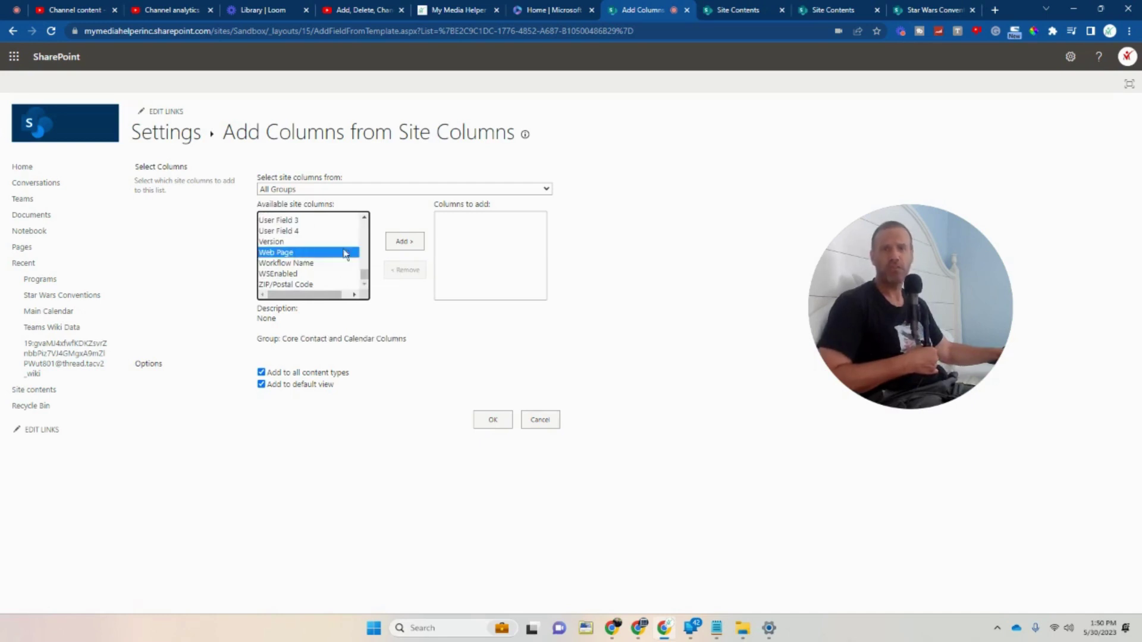
left_click(398, 242)
left_click(436, 191)
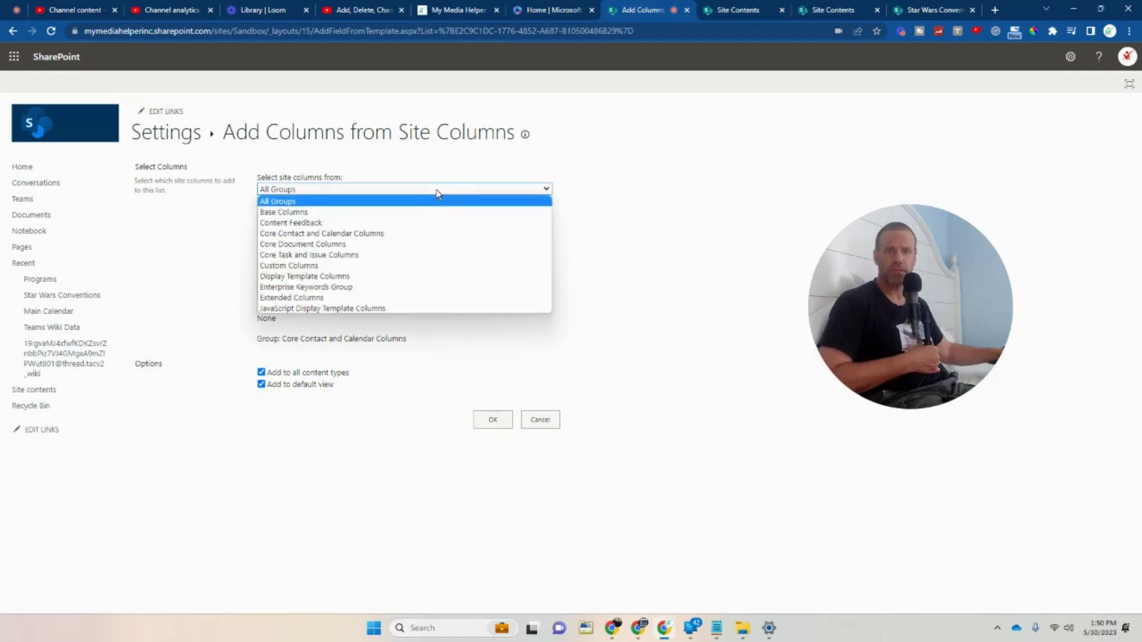
left_click(455, 165)
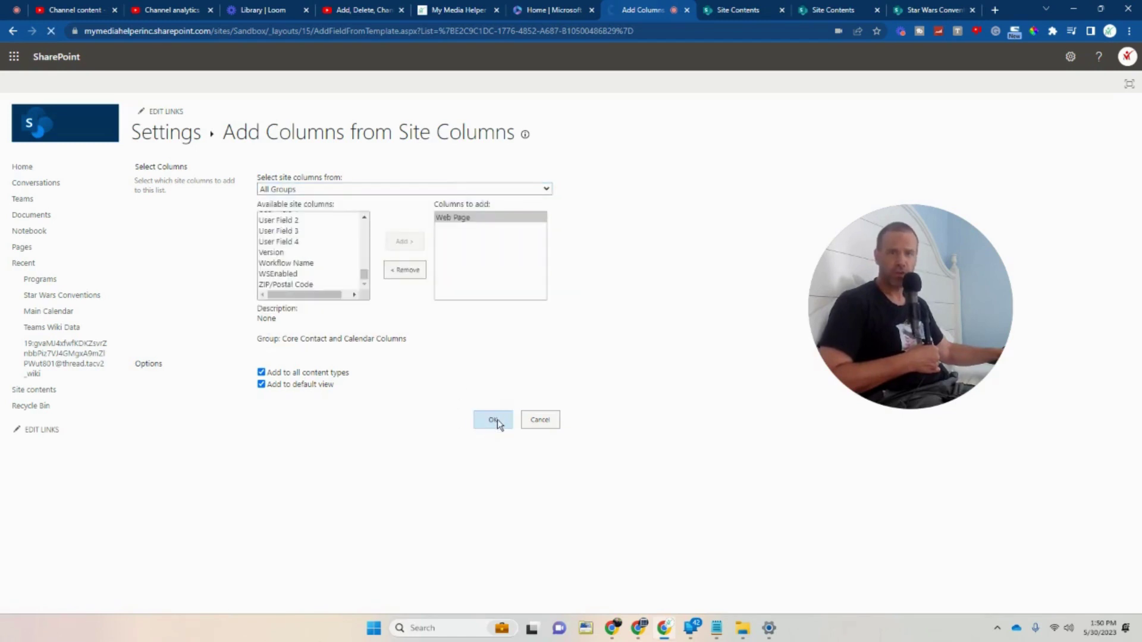
left_click(497, 419)
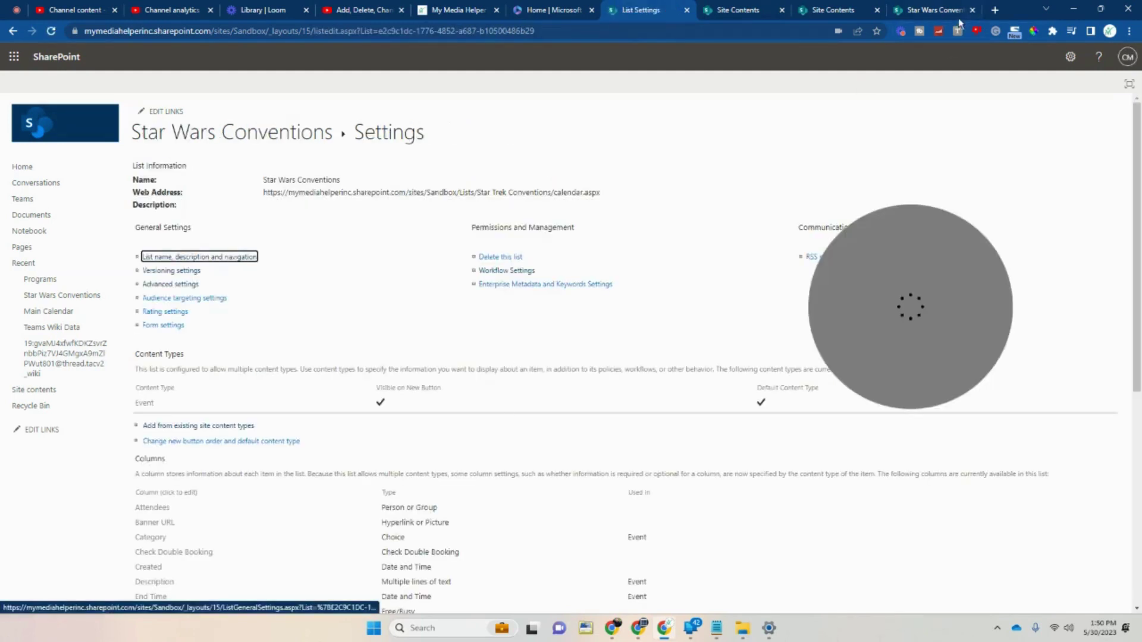
- Close the old new-item form, reload the calendar, and open a new May 22 item to check the Web Page fields
left_click(944, 9)
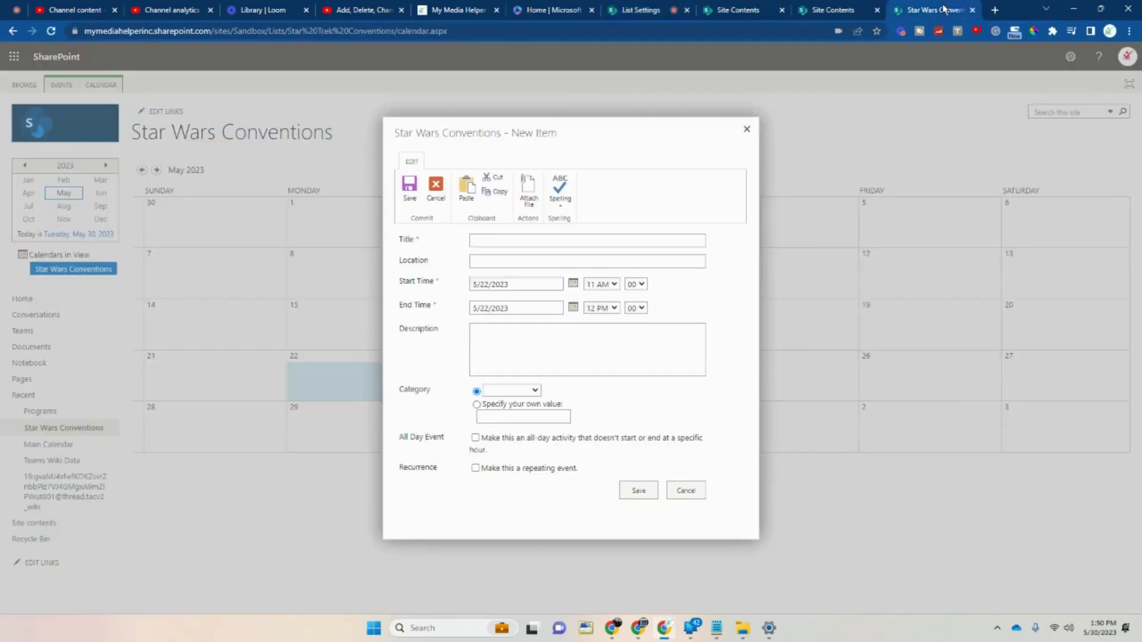
left_click(747, 129)
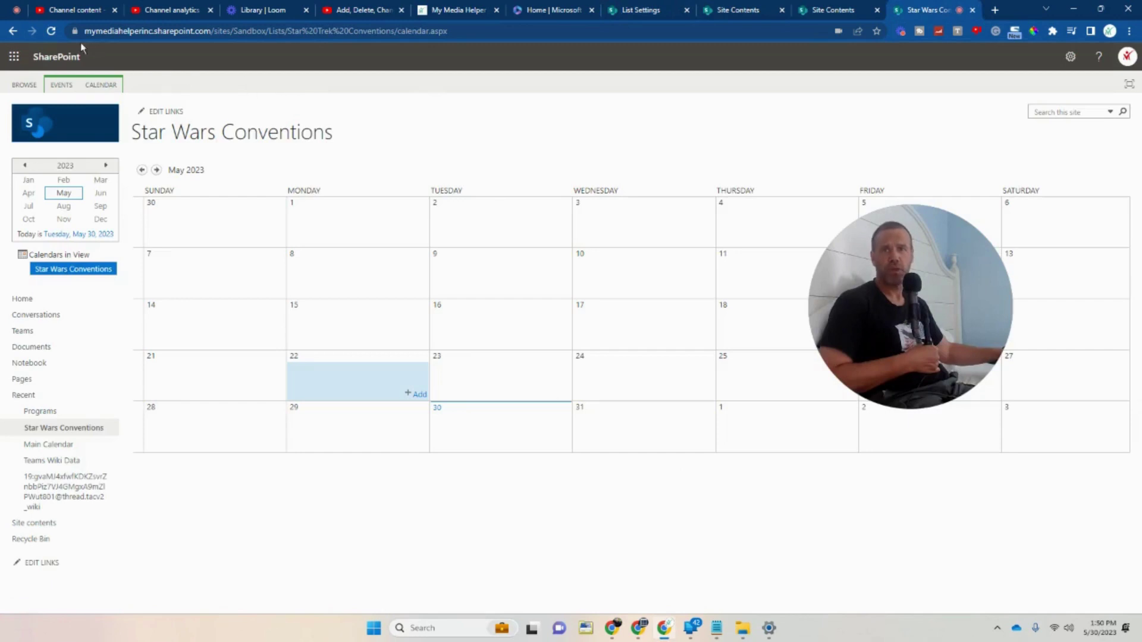
left_click(51, 31)
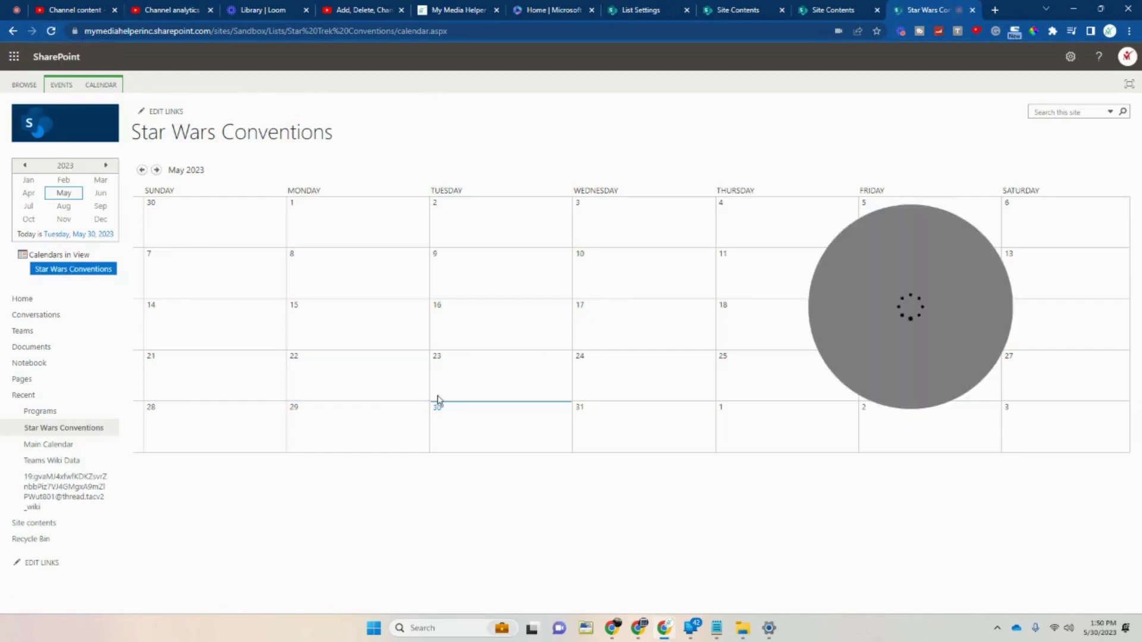
double_click(419, 398)
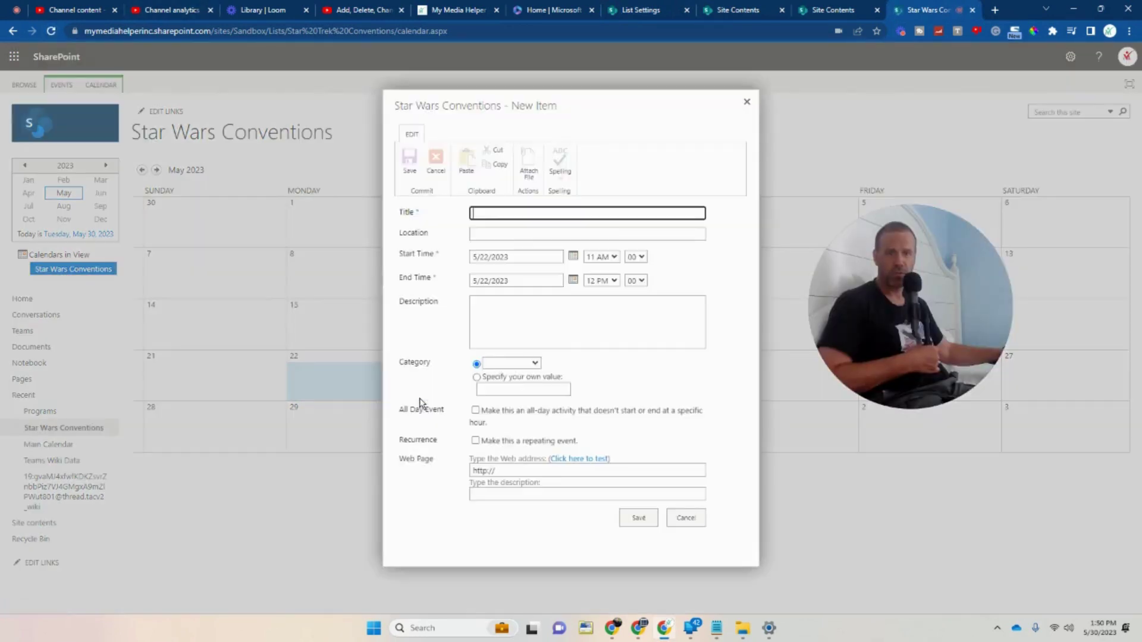
left_click(550, 493)
left_click(538, 469)
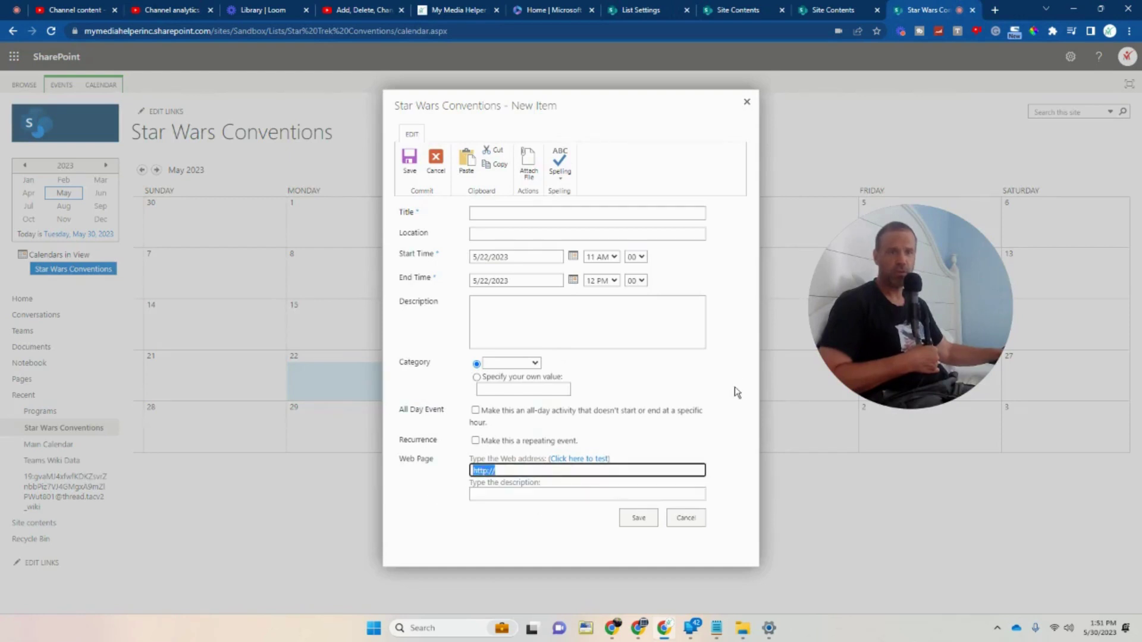
- Browse the existing site columns again from the calendar's list settings, then view the YouTube tutorial on SharePoint calendar items and columns
left_click(643, 8)
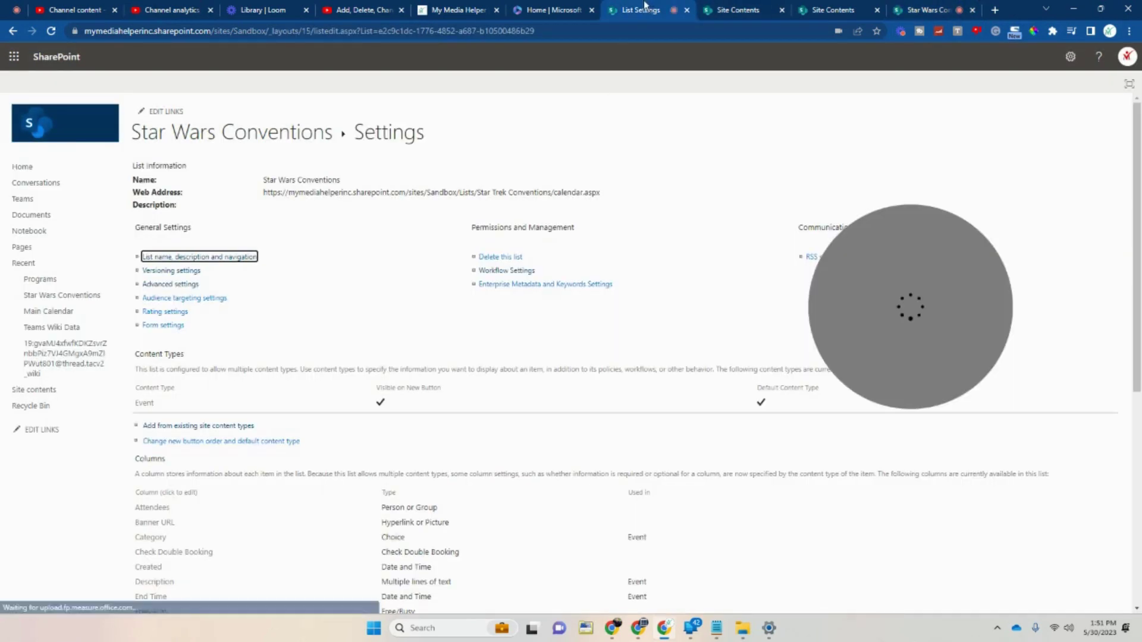
scroll(530, 333, "down", 6)
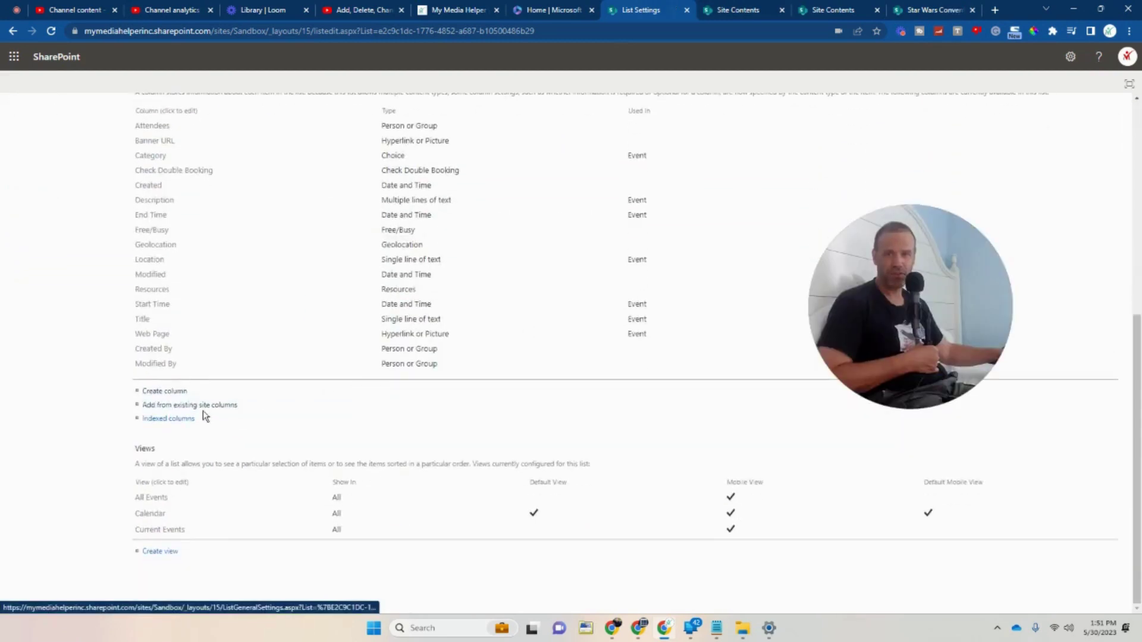
left_click(208, 406)
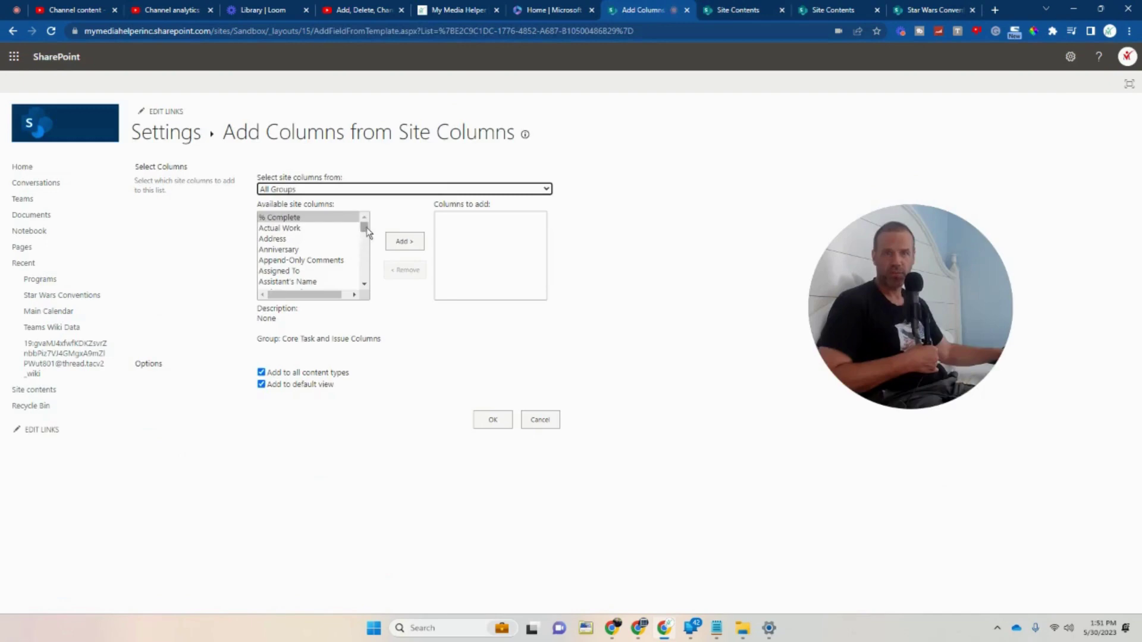
scroll(366, 232, "down", 5)
left_click(363, 10)
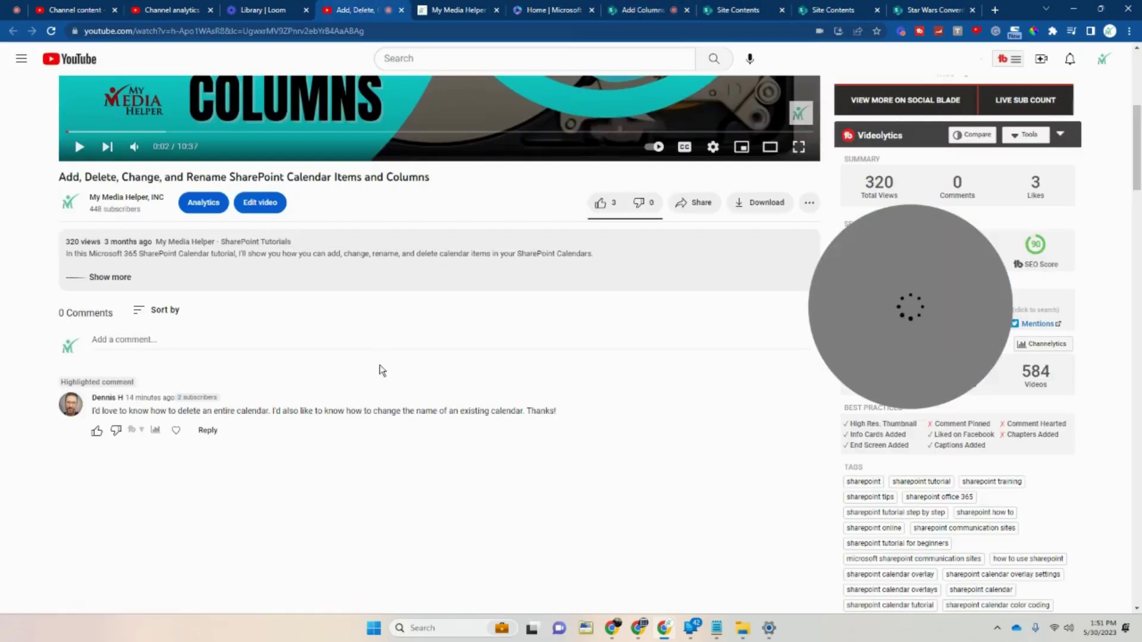
scroll(381, 369, "up", 5)
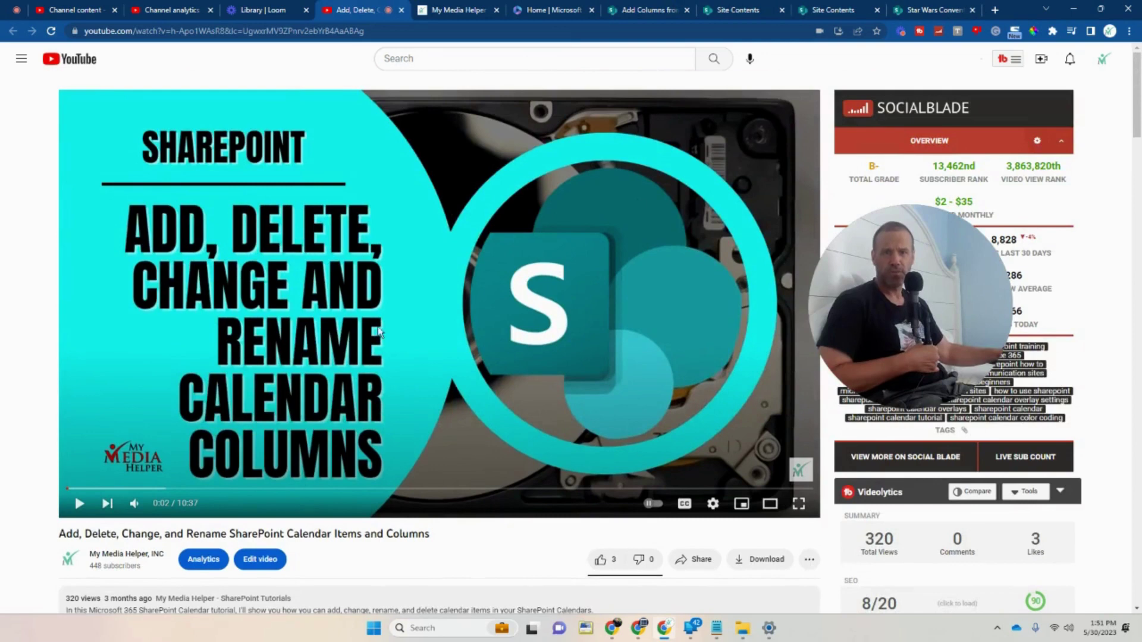
- Go back to the Star Wars Conventions list settings and open the list name, description and navigation settings
left_click(921, 10)
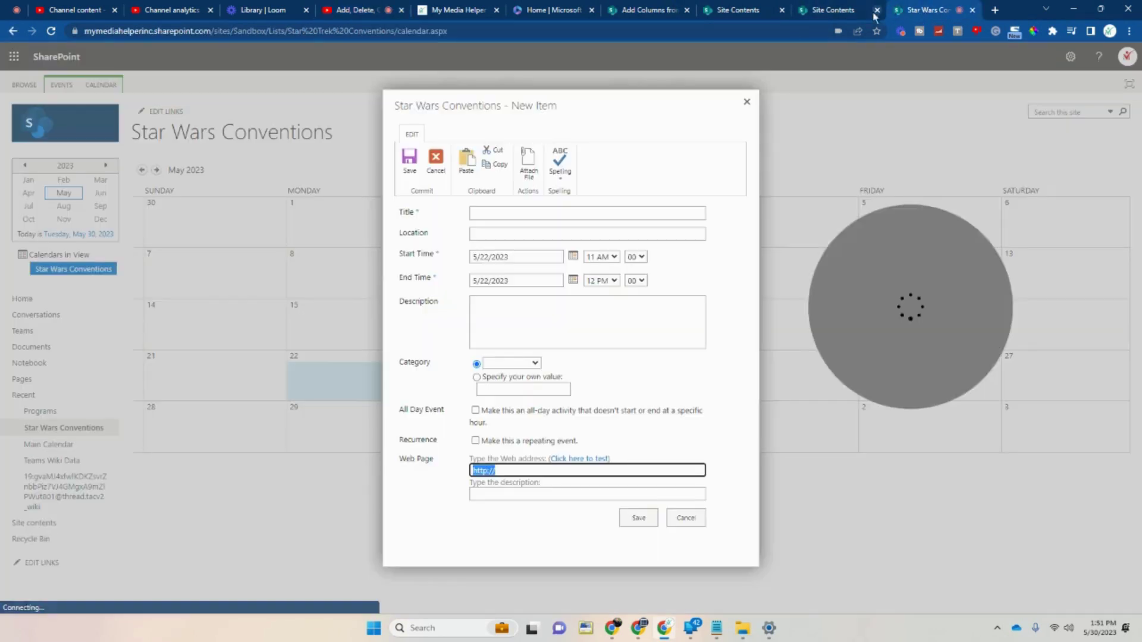
left_click(834, 12)
left_click(747, 15)
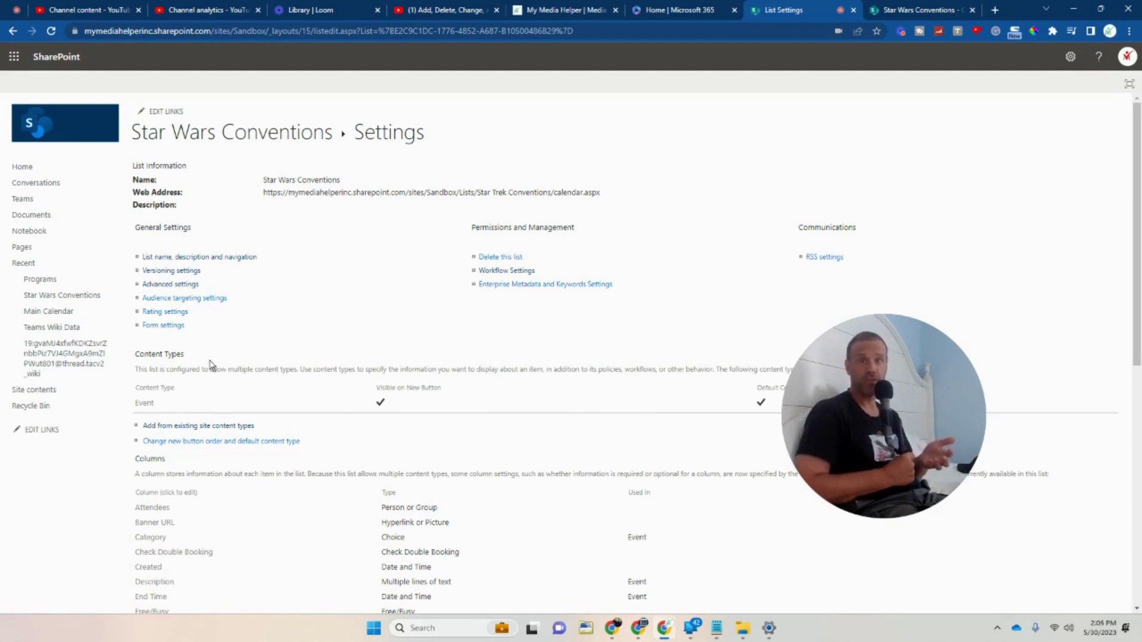
left_click(208, 257)
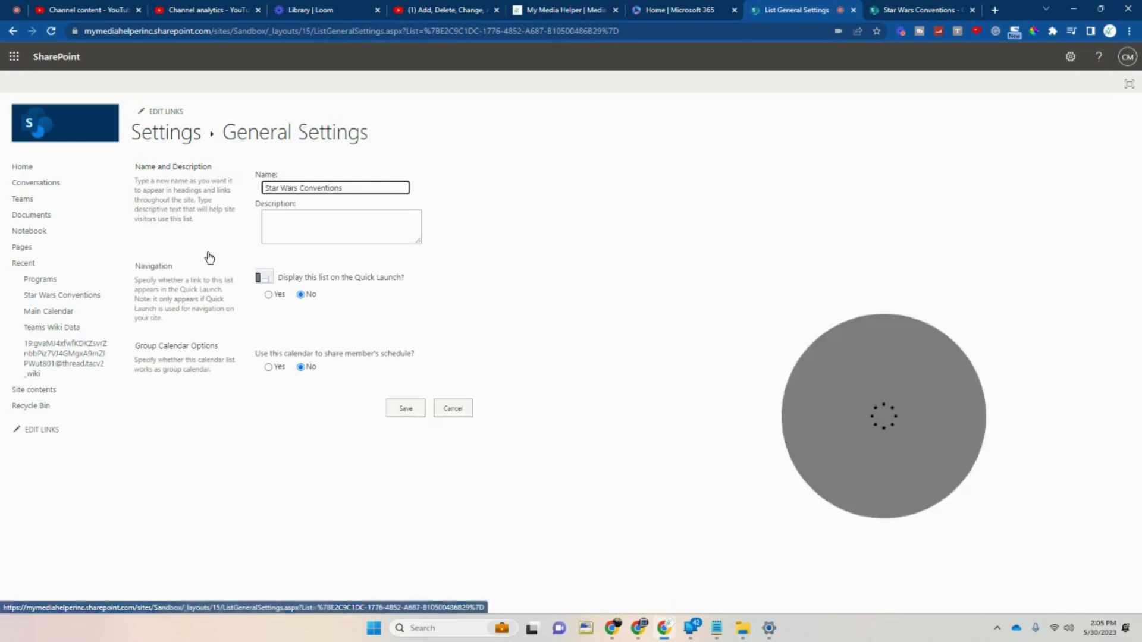
left_click_drag(944, 360, 779, 274)
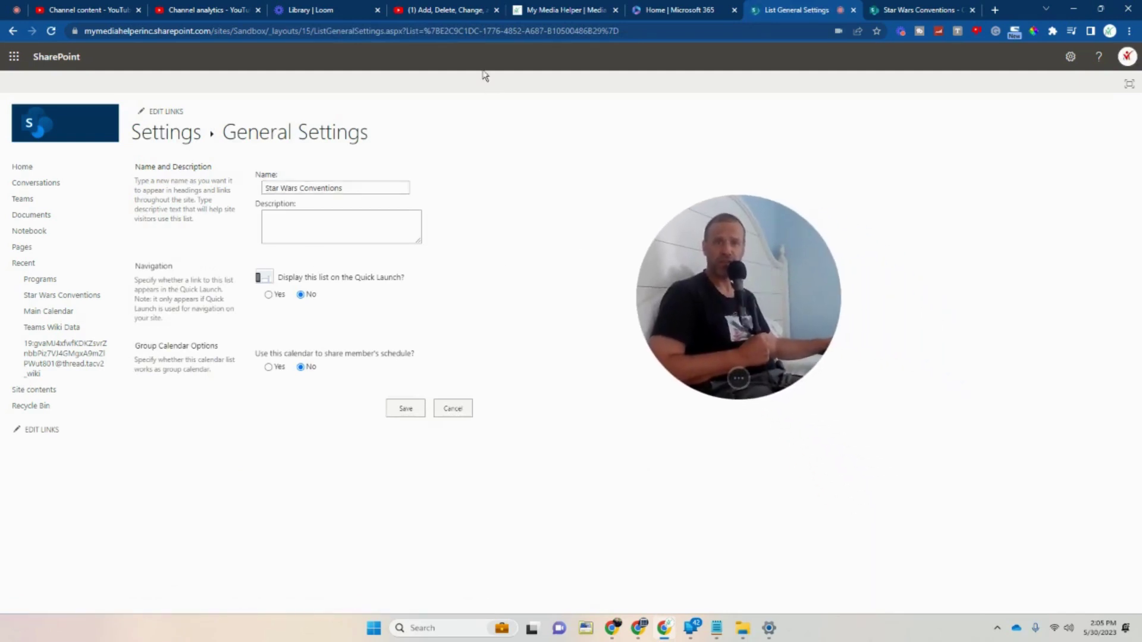
- Switch to the YouTube tutorial and read the viewer comment about deleting and renaming a calendar
left_click(470, 9)
scroll(473, 565, "down", 6)
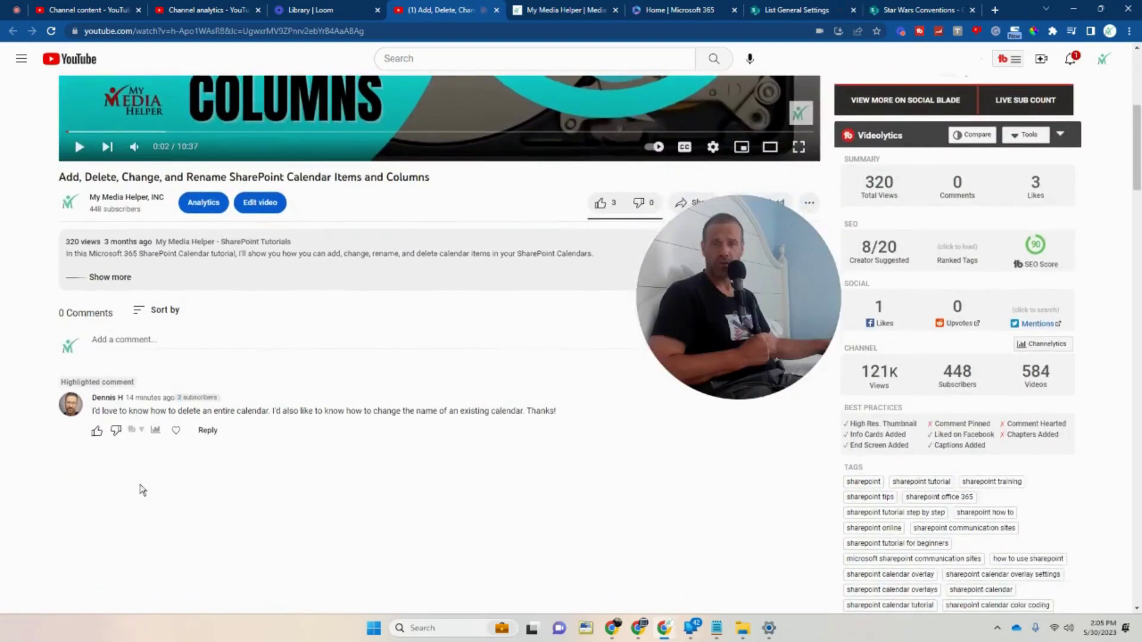
scroll(298, 505, "up", 6)
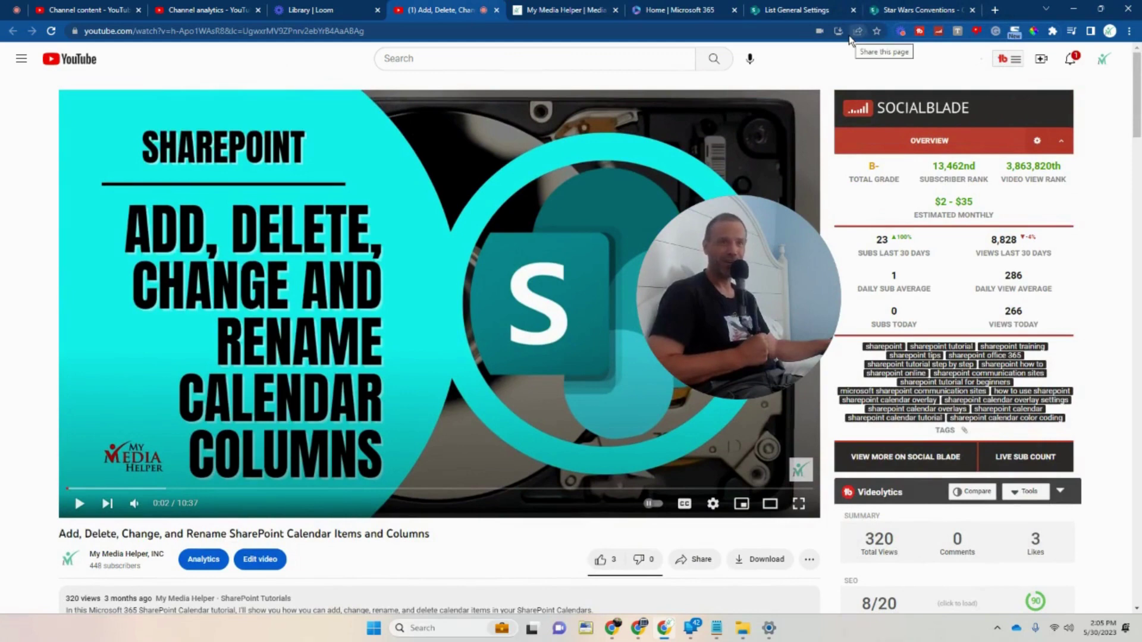
left_click(565, 9)
left_click(399, 13)
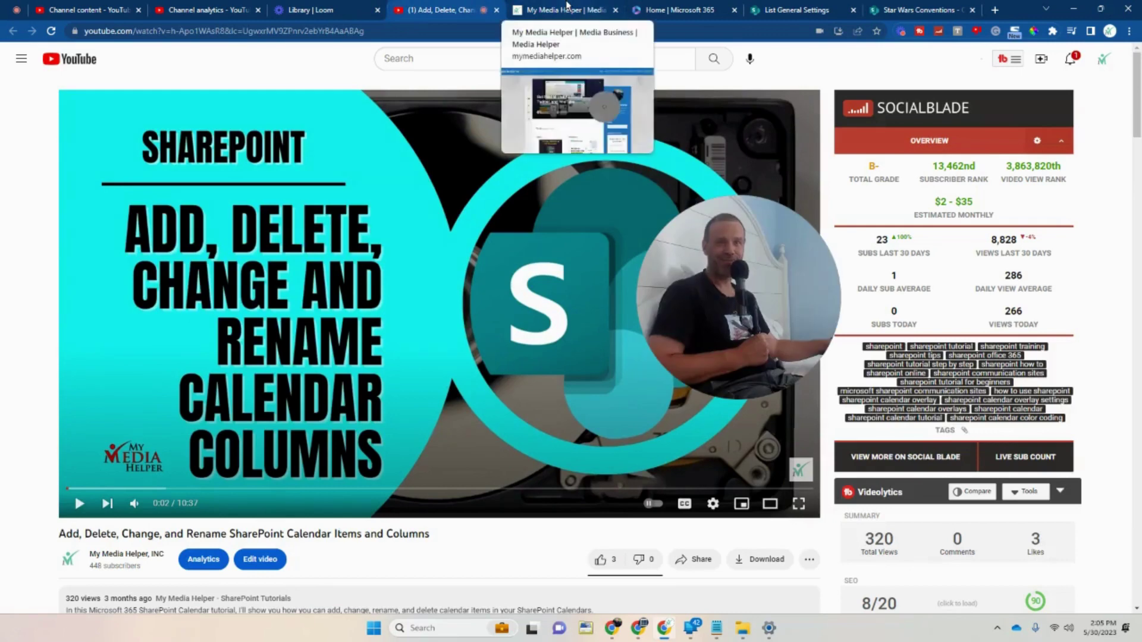
- Switch to the Star Wars Conventions list settings in SharePoint and view the list name, description and navigation page
left_click_drag(789, 261, 629, 296)
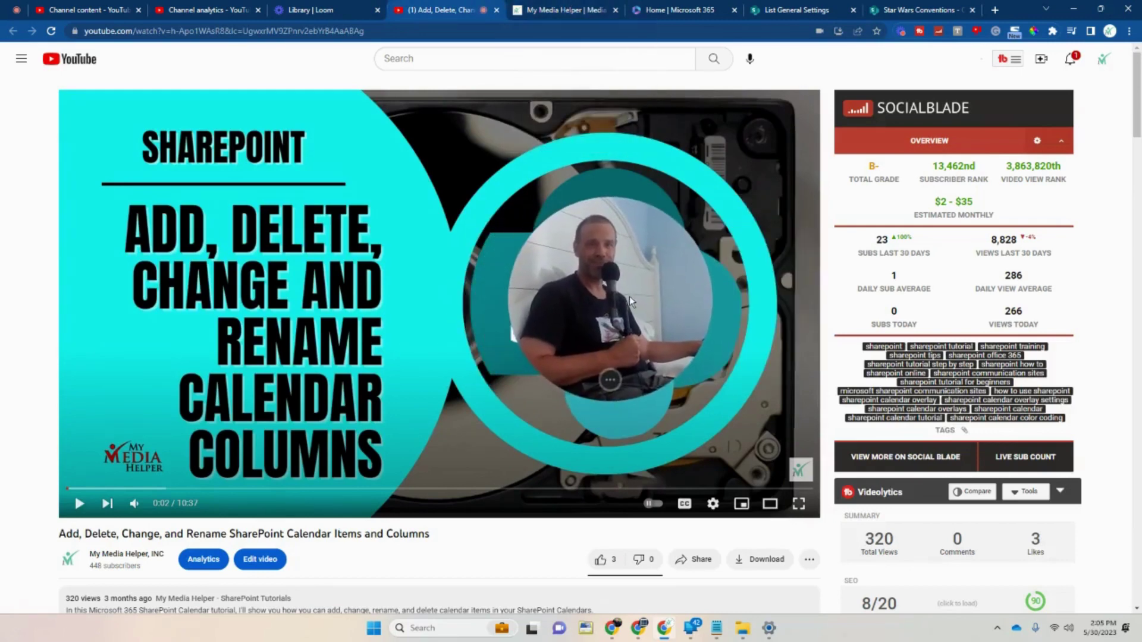
left_click(779, 10)
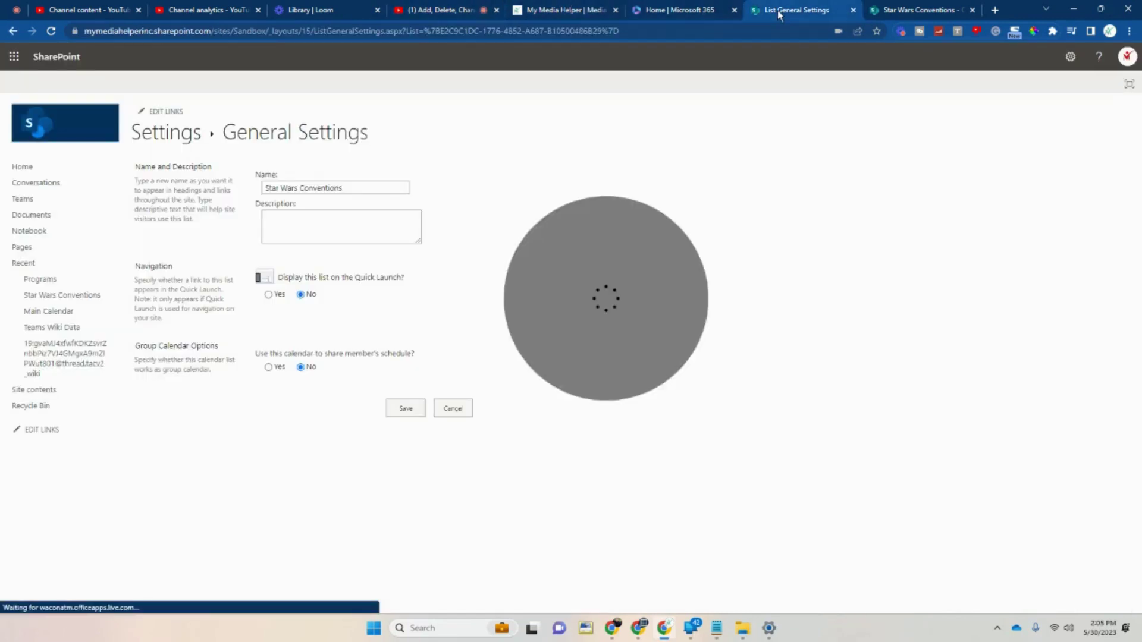
left_click(159, 145)
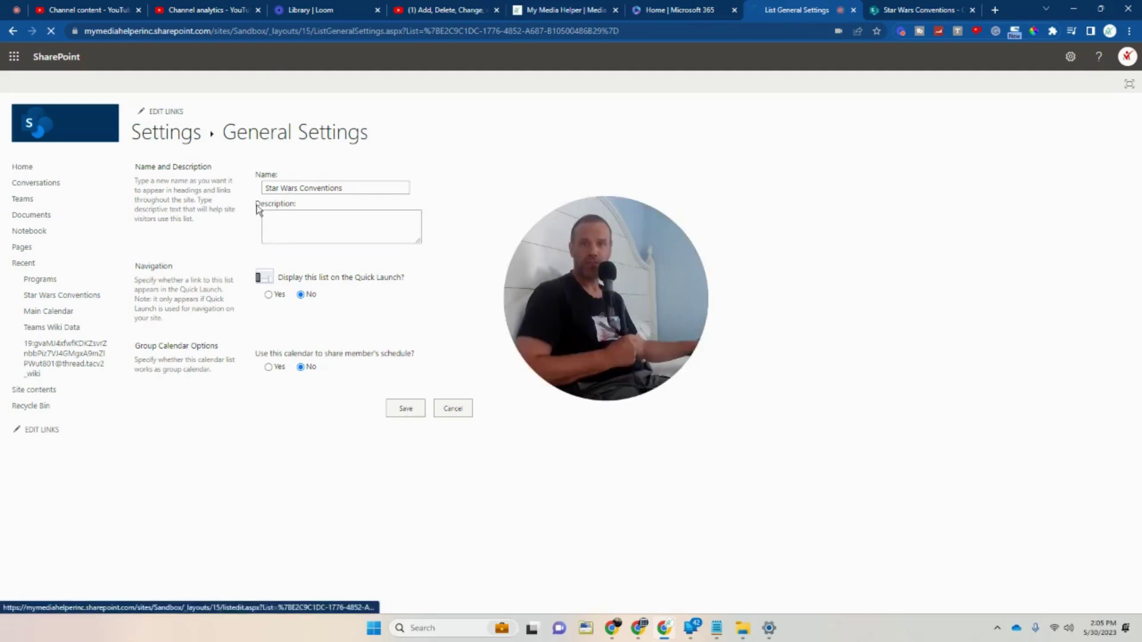
left_click(191, 261)
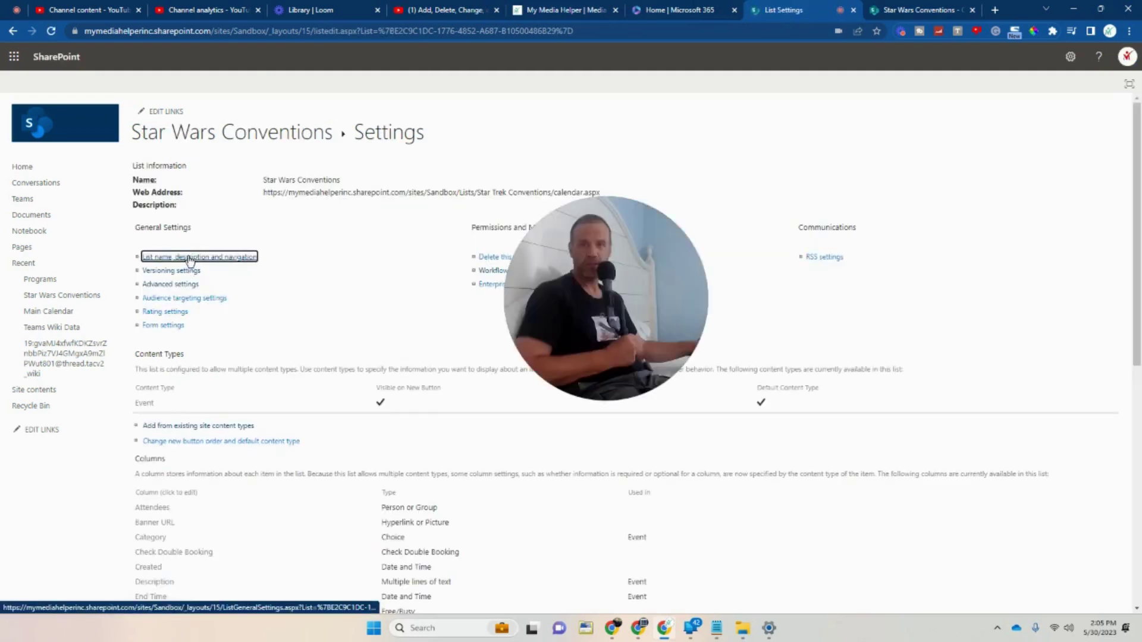
left_click(13, 30)
- Open the Create Column form from the Star Wars Conventions settings, review its column types and options, and return to the list settings
scroll(232, 400, "down", 8)
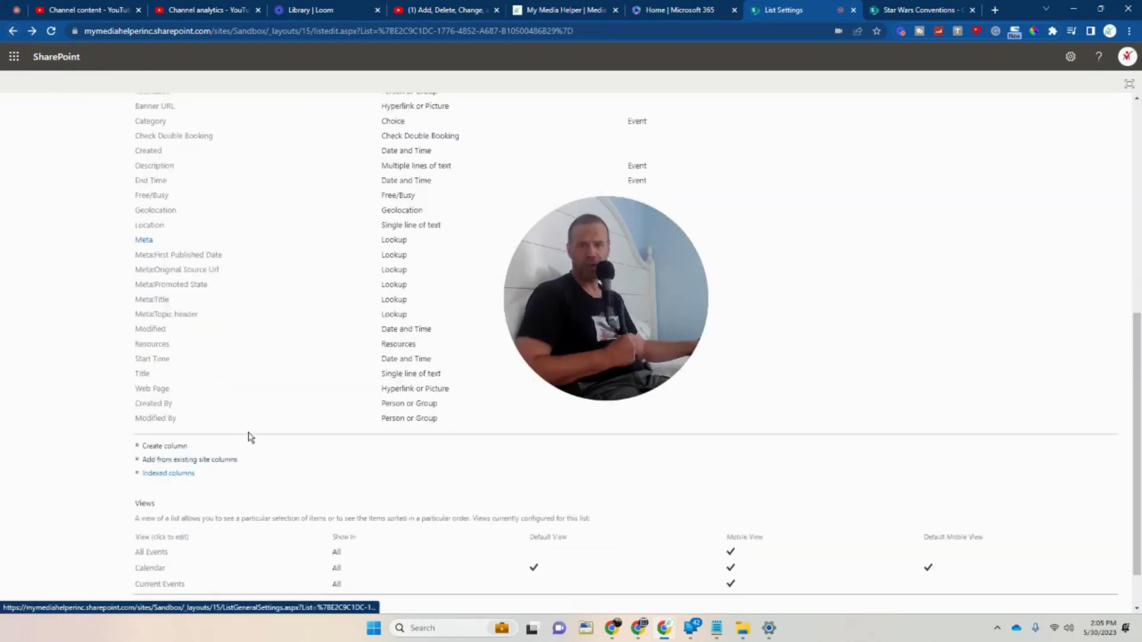
left_click(173, 392)
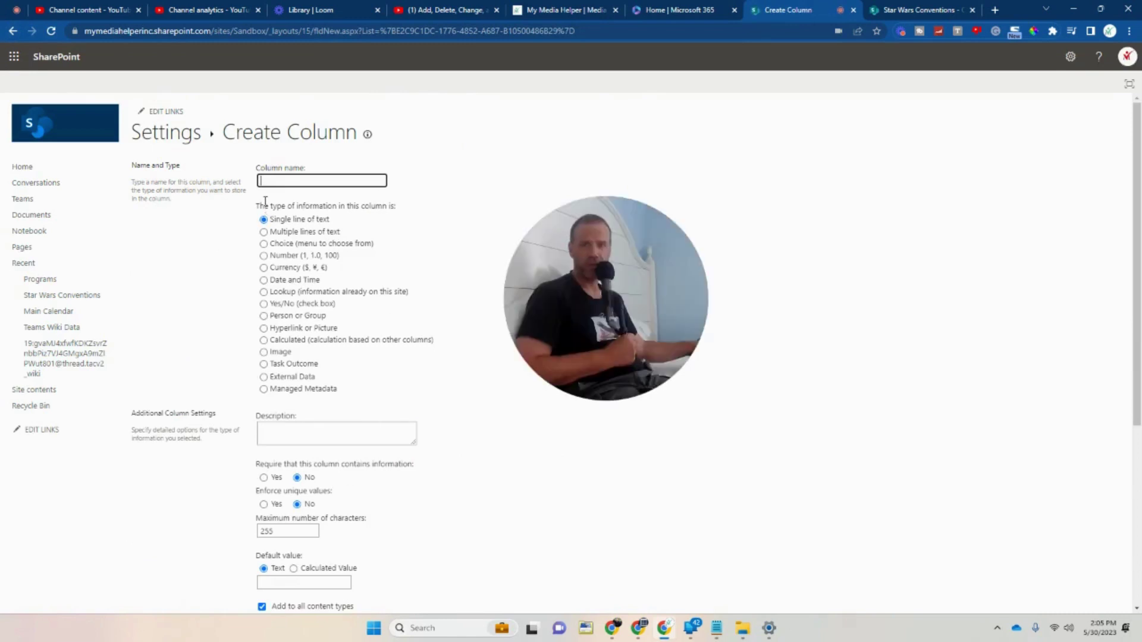
scroll(275, 336, "down", 3)
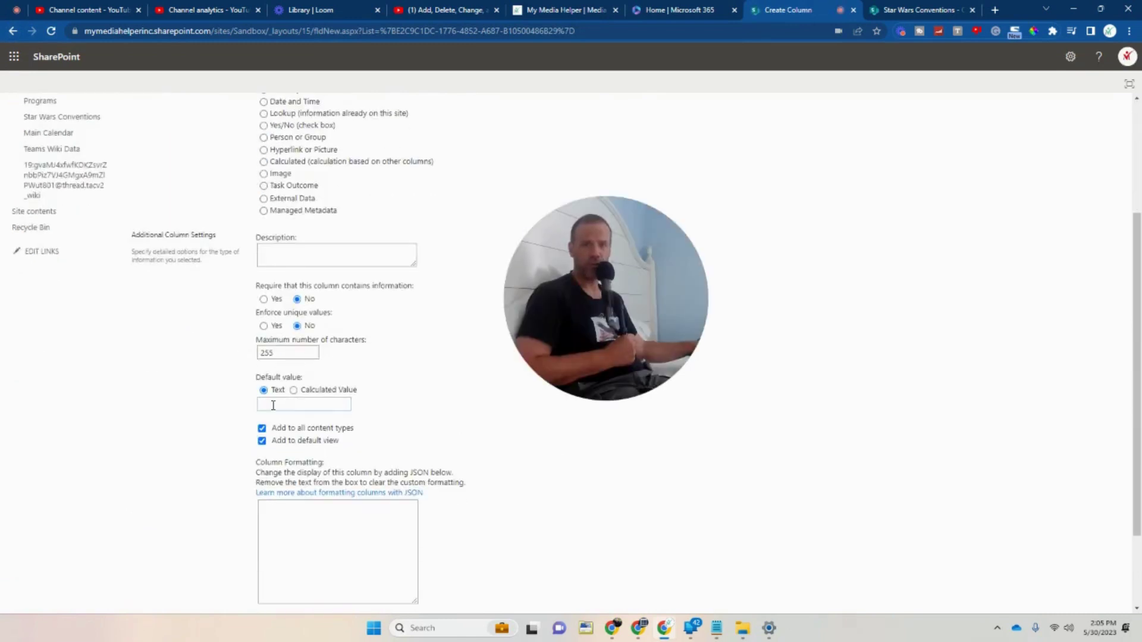
scroll(155, 203, "up", 3)
left_click(14, 31)
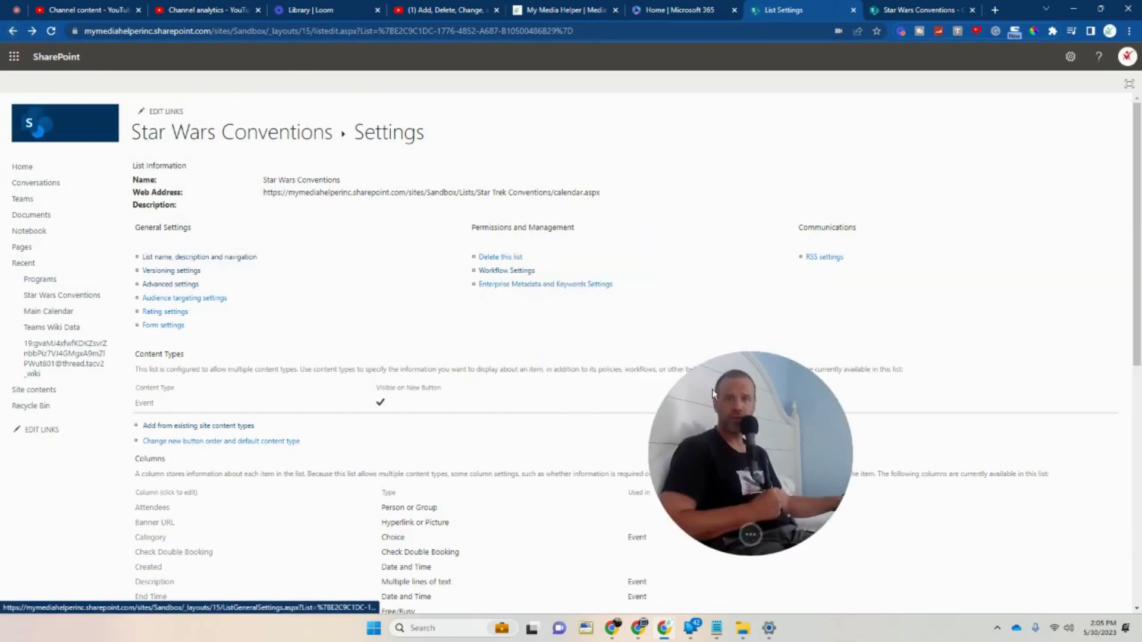
- Revisit the list name, description and navigation settings, and delete the Star Wars Conventions calendar from the Sandbox site
left_click(195, 259)
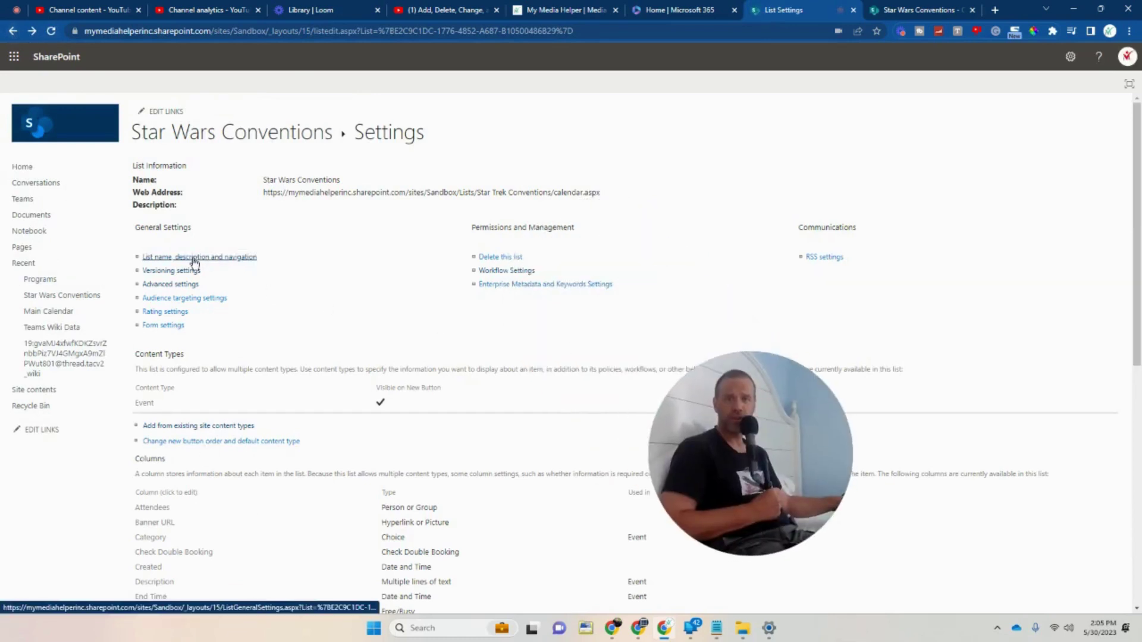
left_click(13, 32)
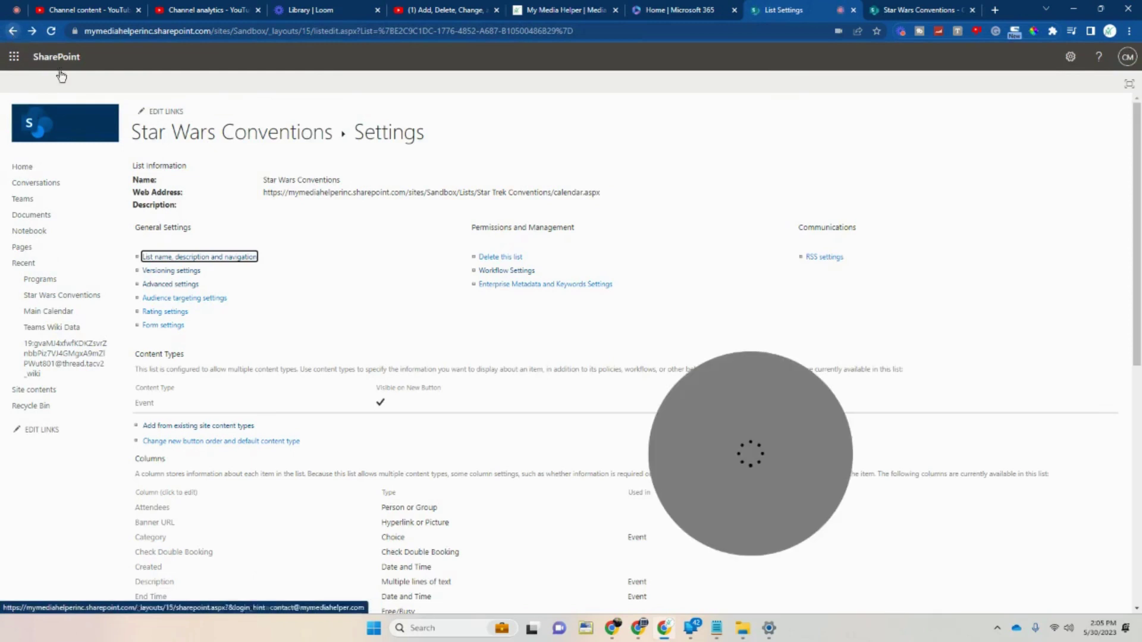
left_click(503, 257)
left_click(635, 98)
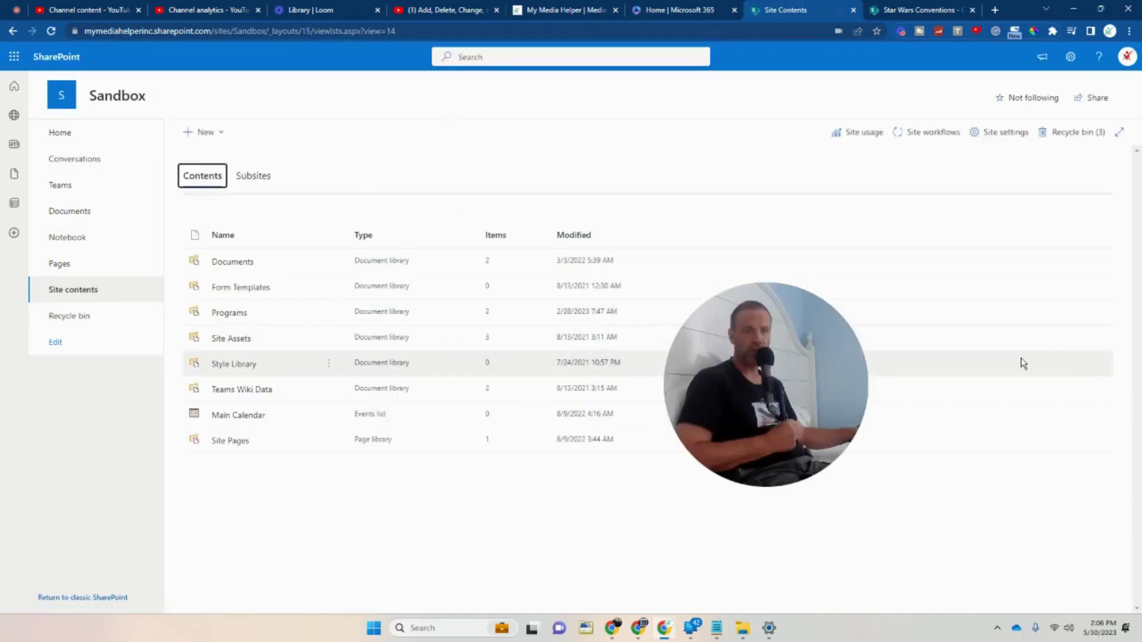
left_click_drag(865, 392, 835, 347)
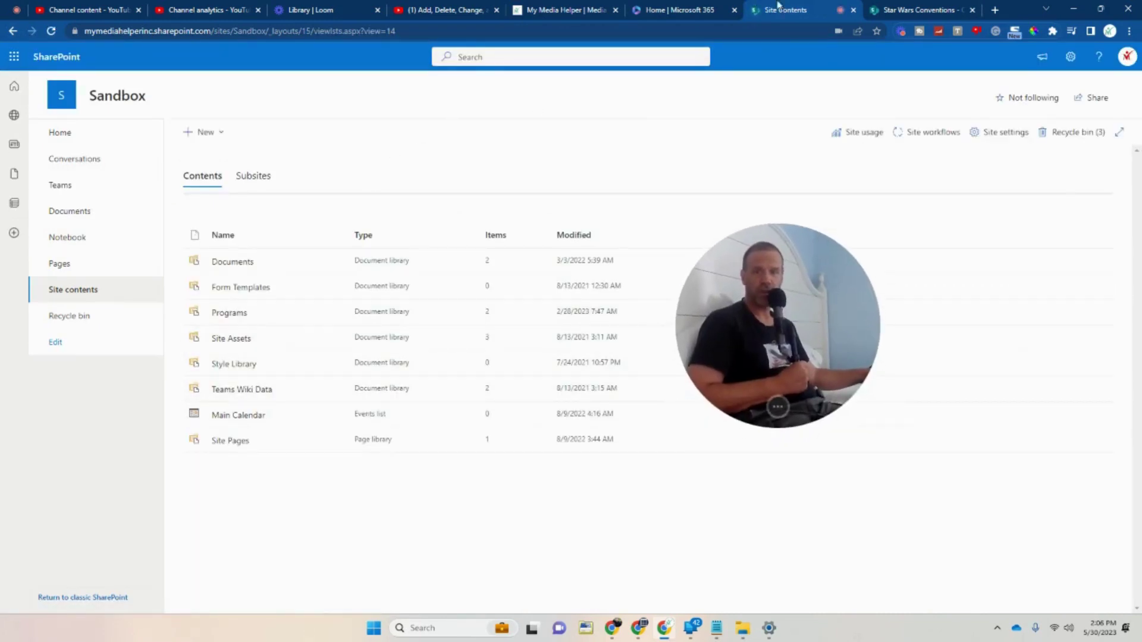